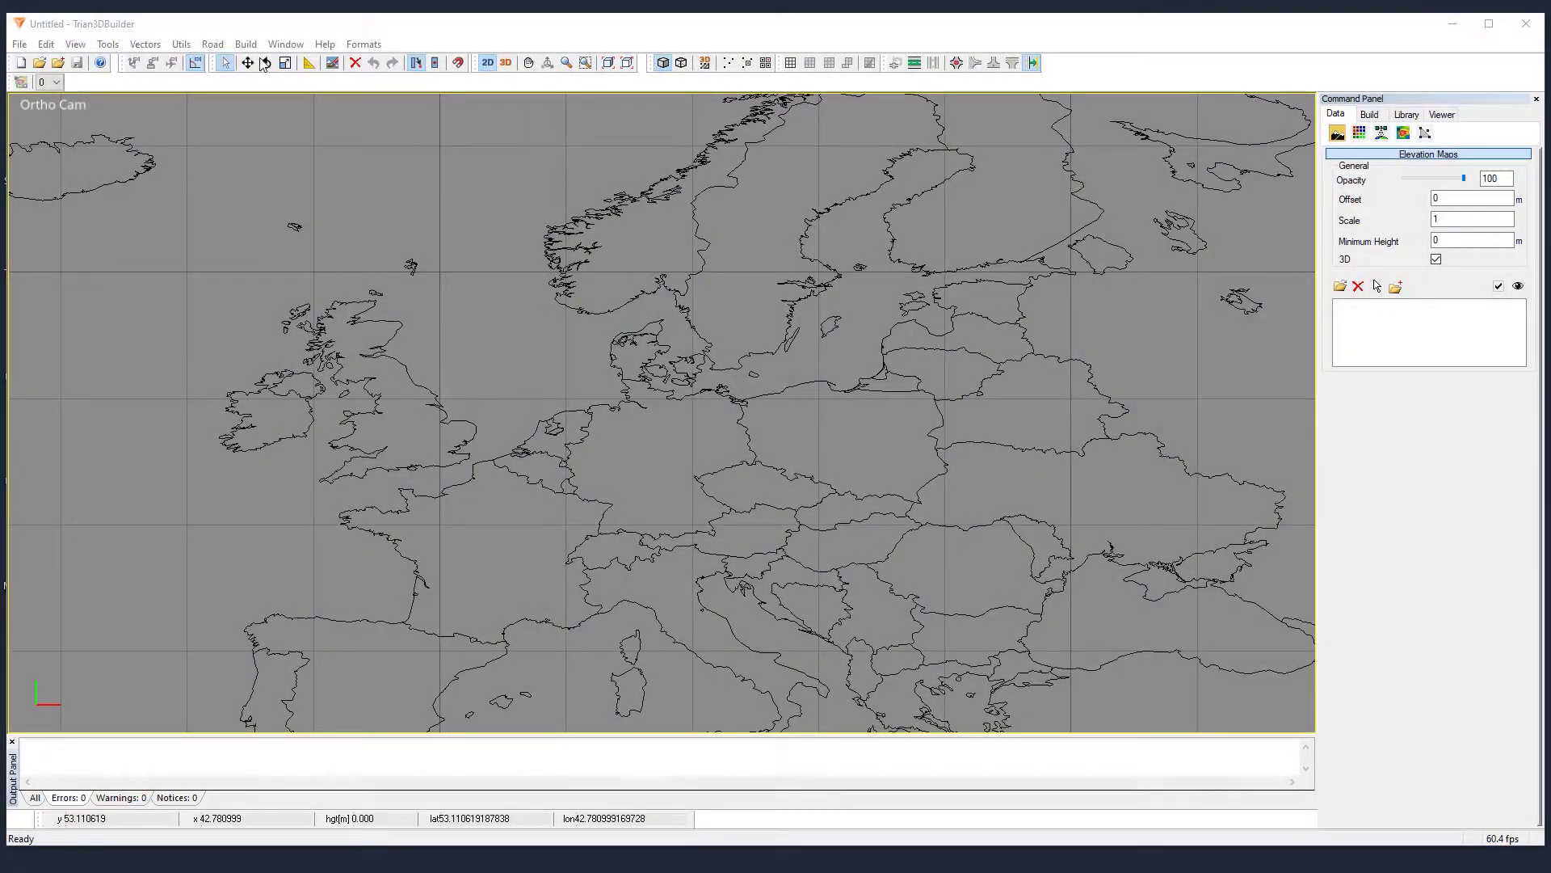
Step: Open the Quick Start Guide and read its tutorial on Load Projects and Generate Terrains
left_click(327, 45)
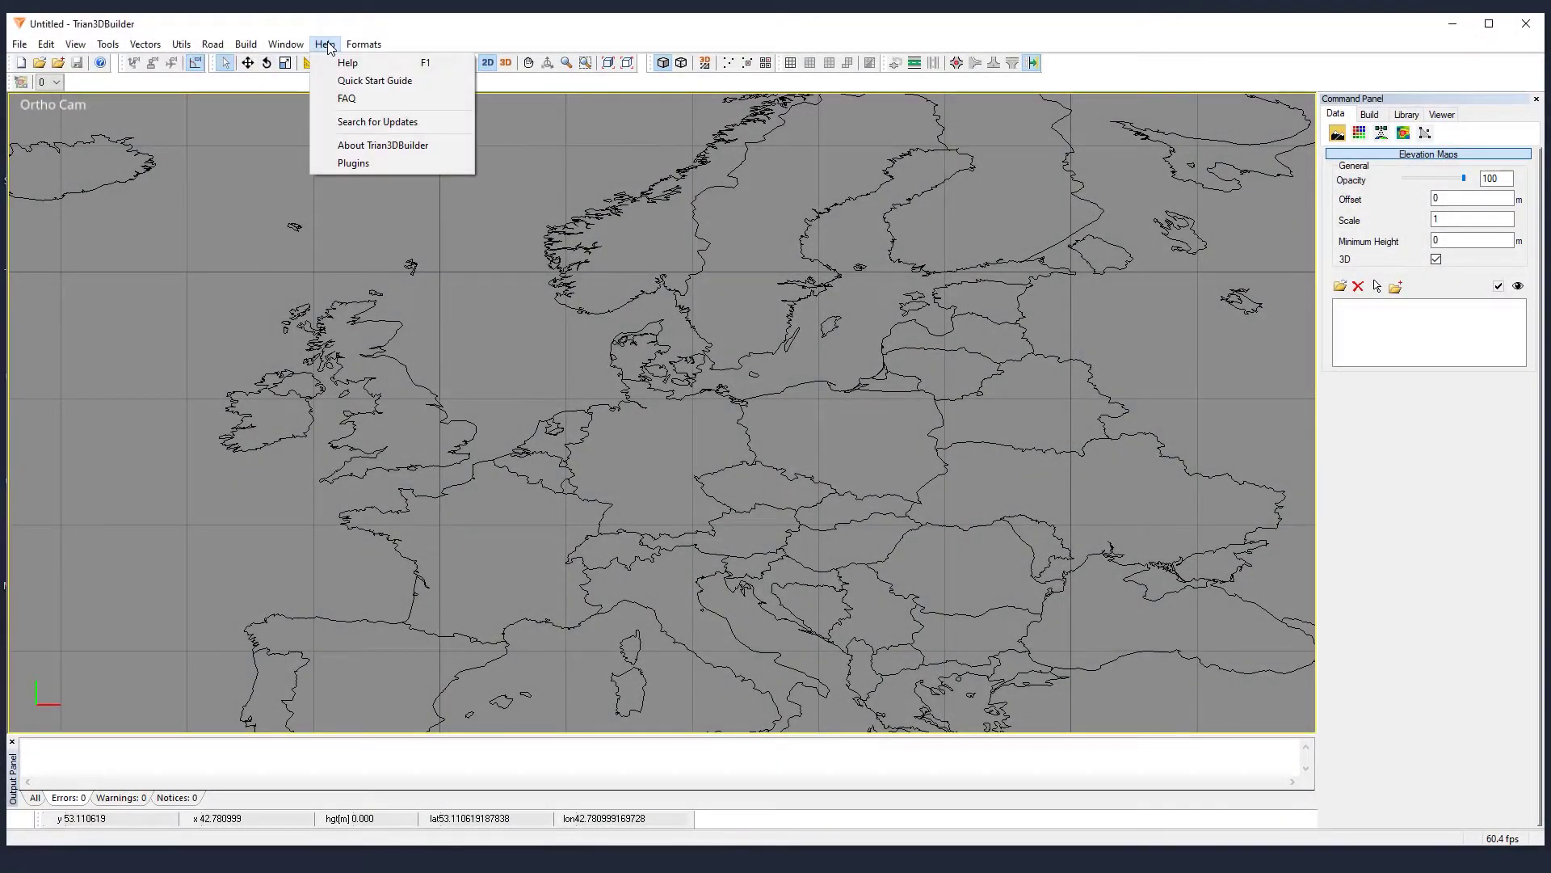
left_click(341, 84)
left_click_drag(1420, 241, 647, 95)
left_click(285, 286)
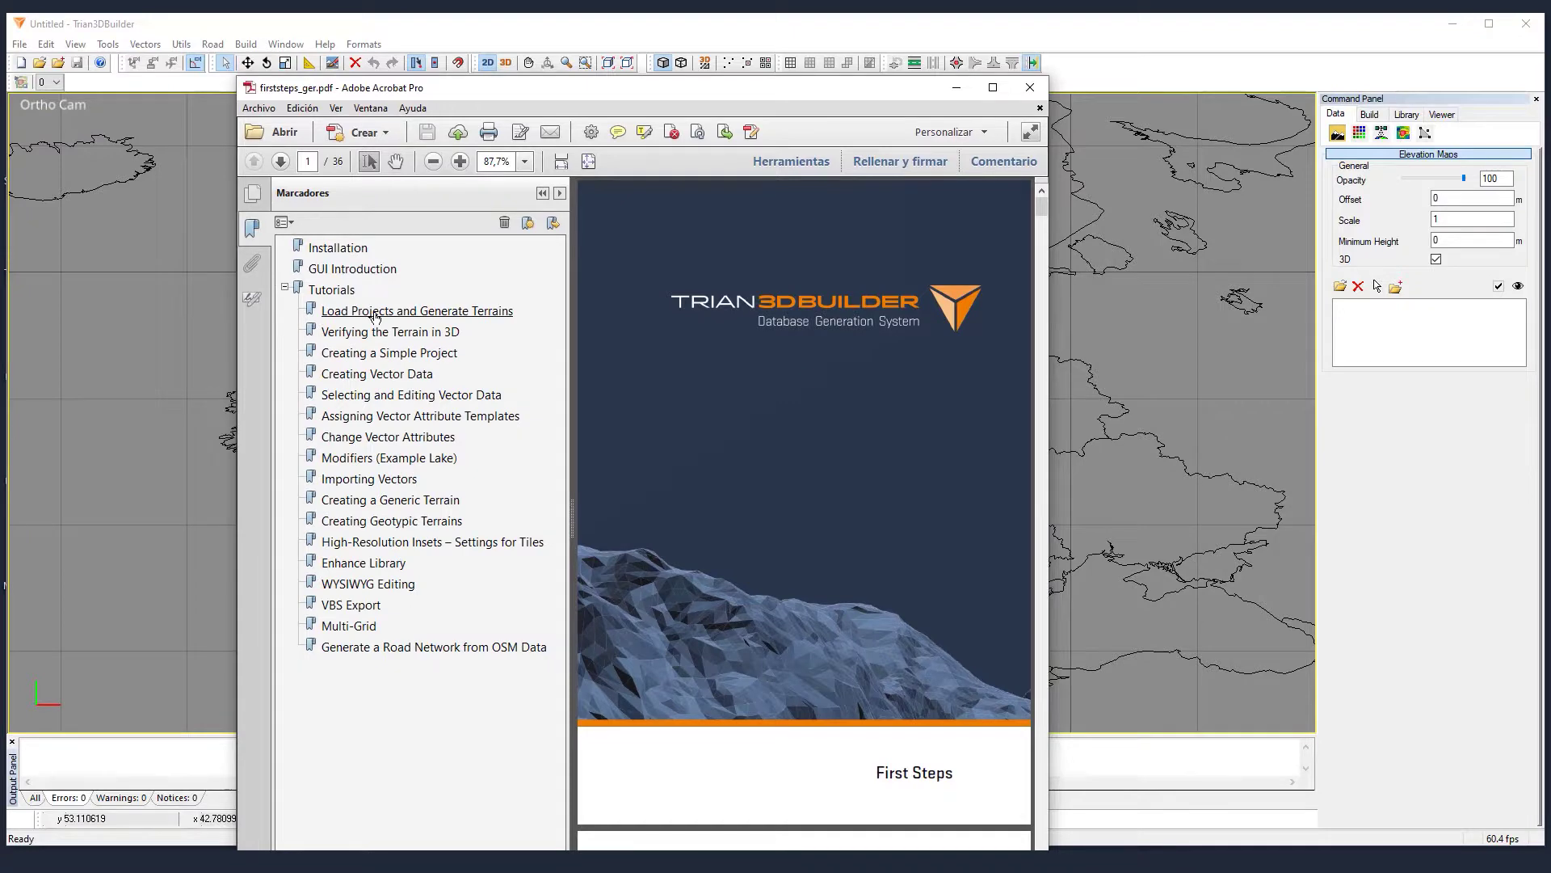
left_click(375, 311)
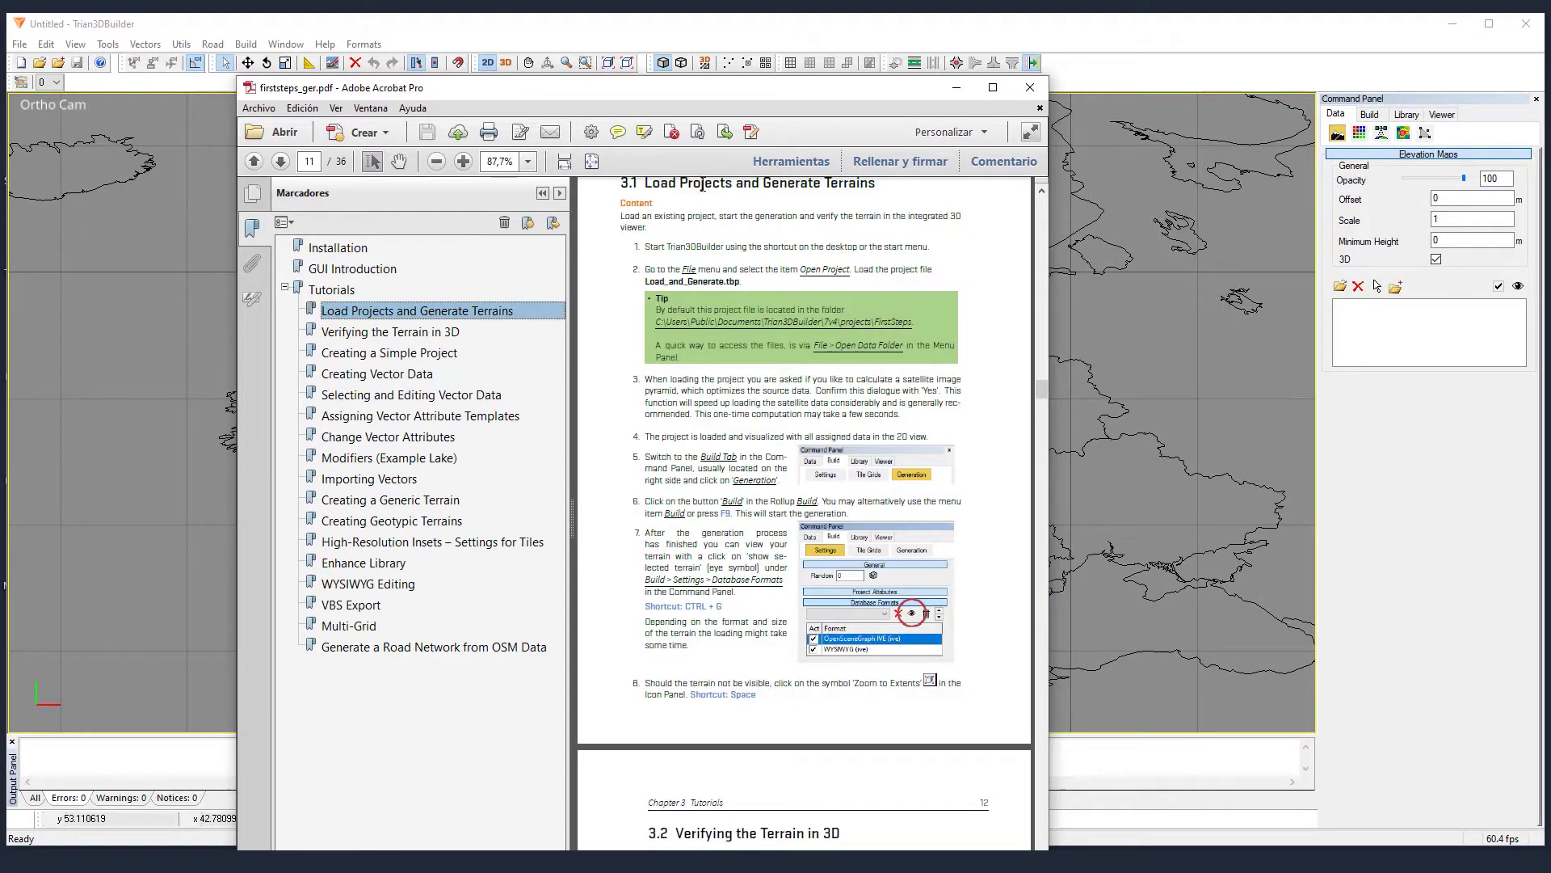
scroll(639, 287, "up", 1)
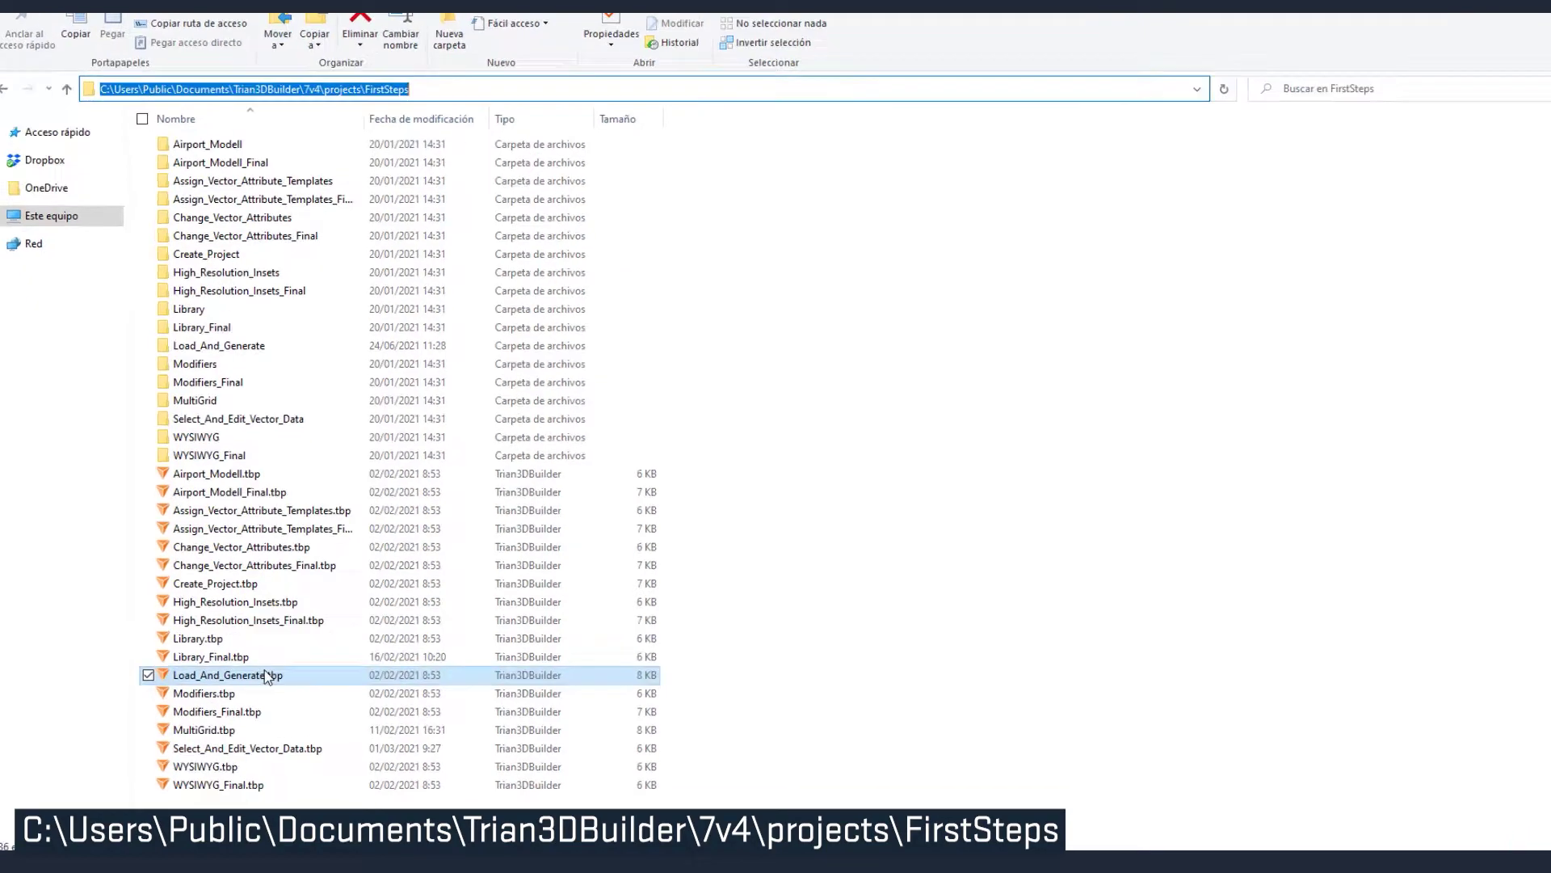
Step: Build the terrain of the Load_And_Generate.tbp project from the FirstSteps folder and show it in the 3D view
double_click(370, 523)
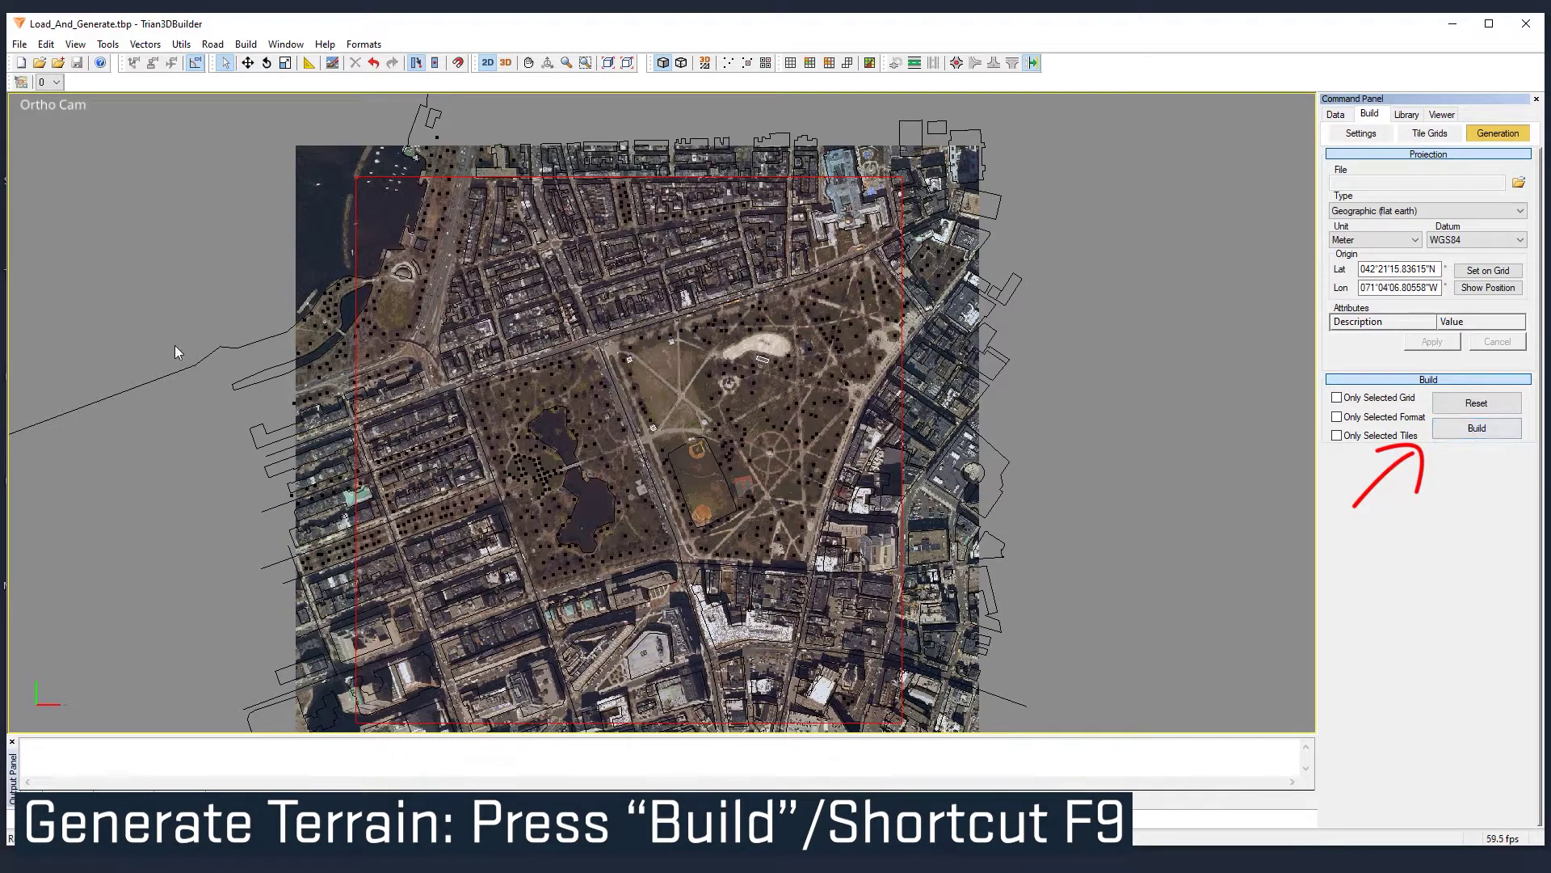
left_click(245, 45)
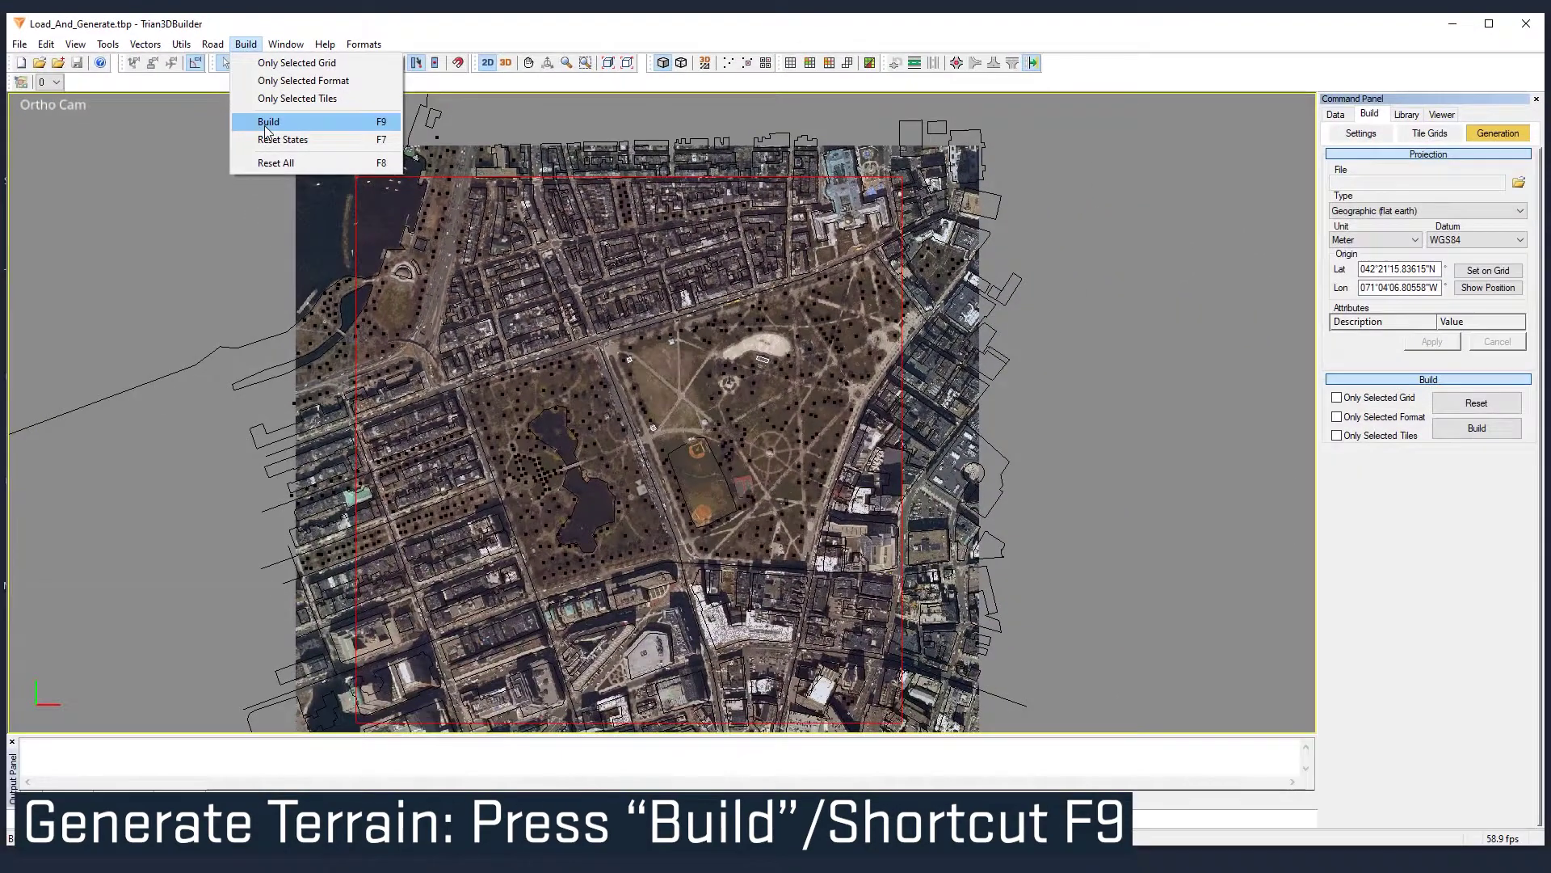
left_click(517, 339)
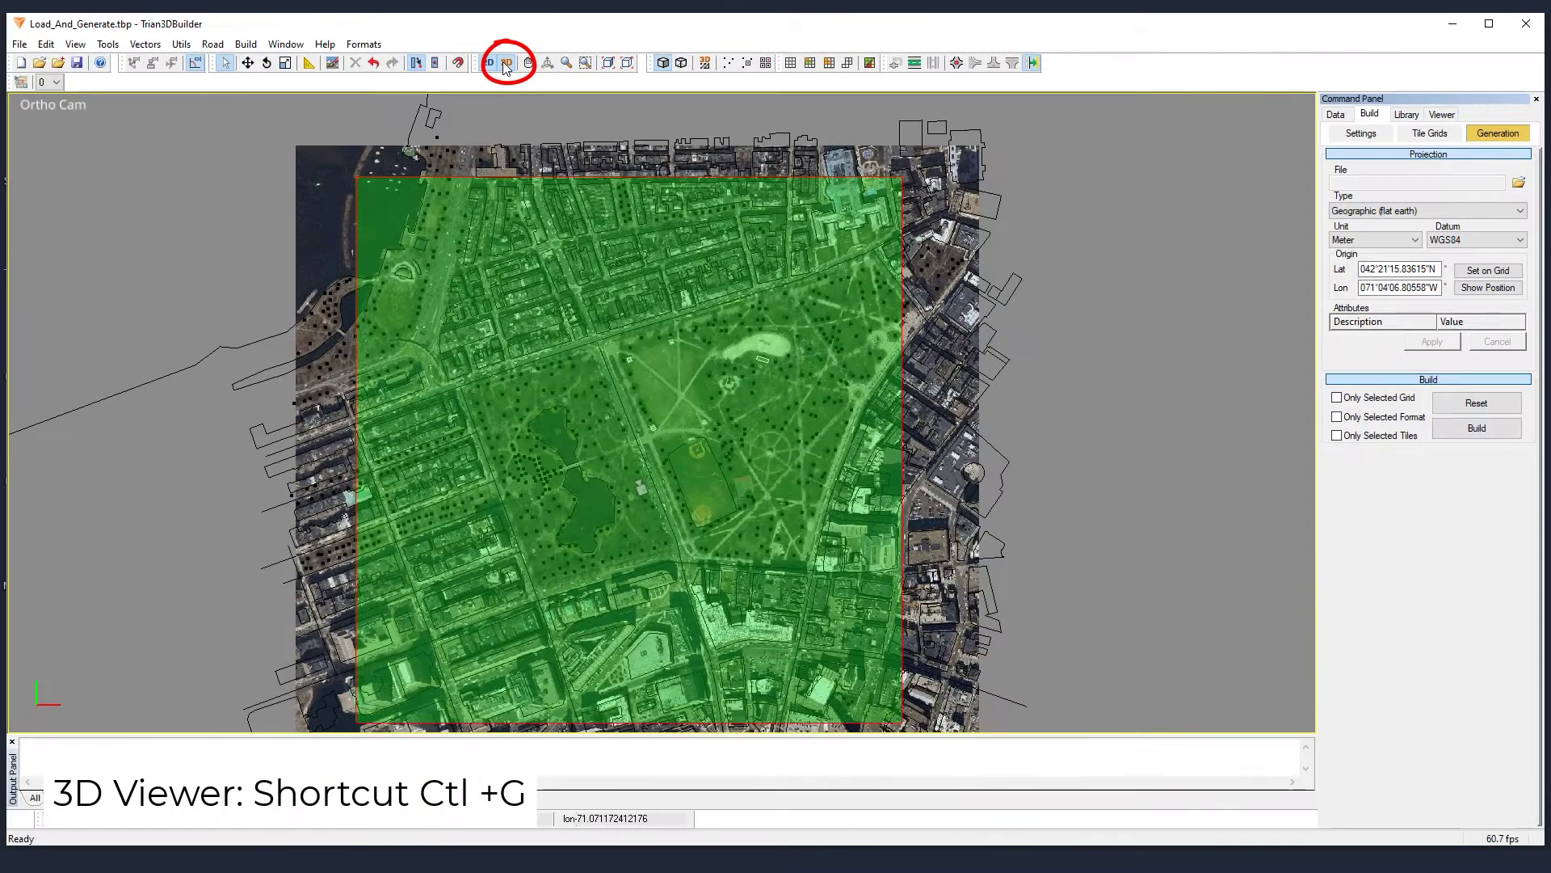
left_click(506, 63)
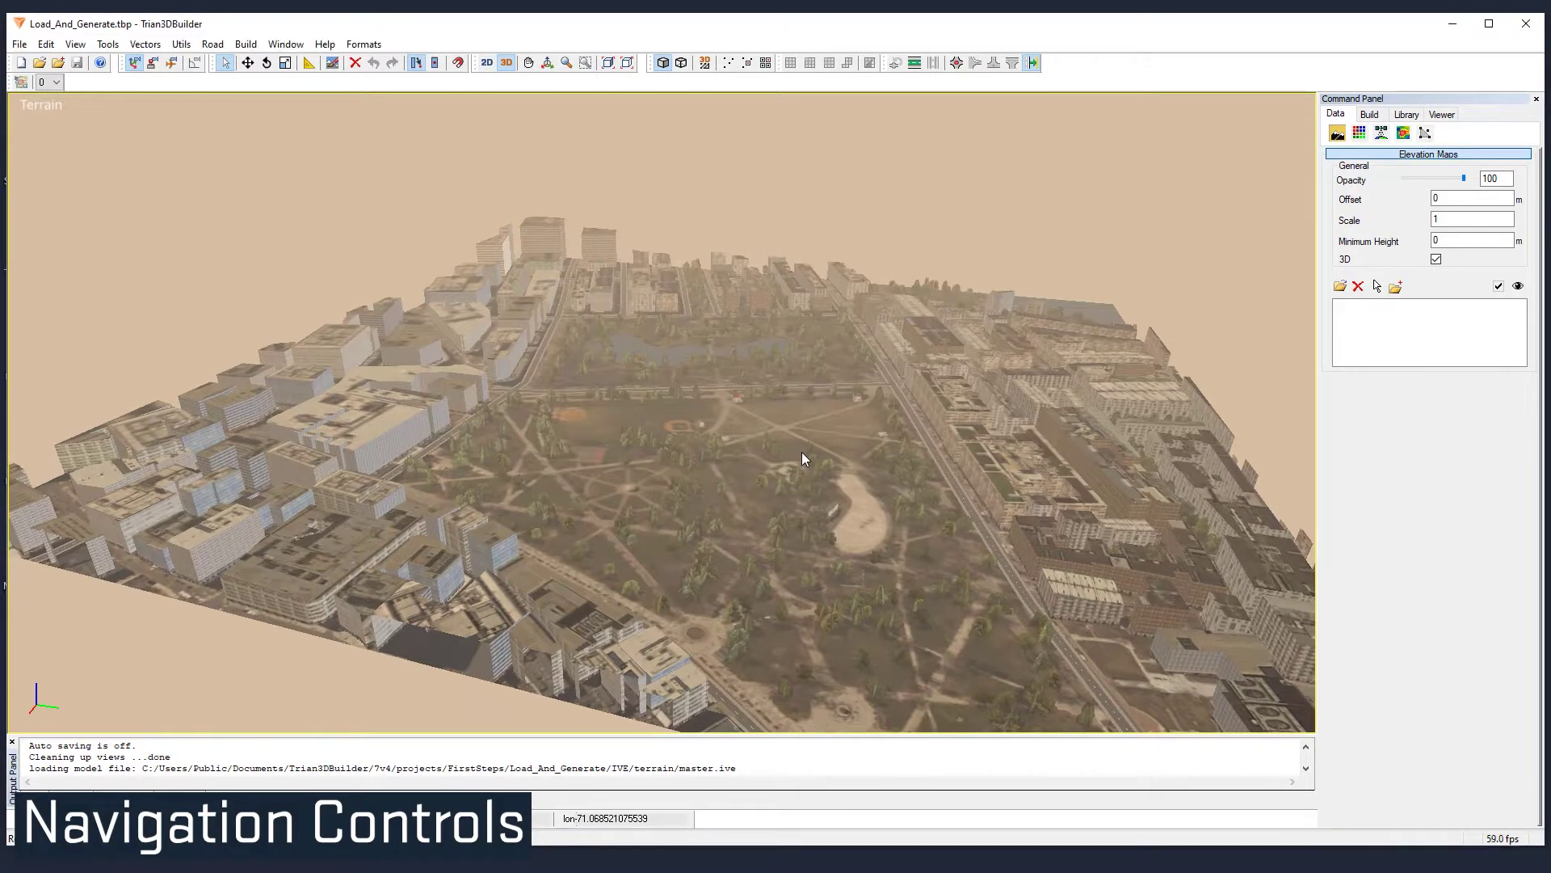
Step: Examine the generated terrain's park, roads and buildings in 3D from different distances and angles
scroll(801, 458, "down", 5)
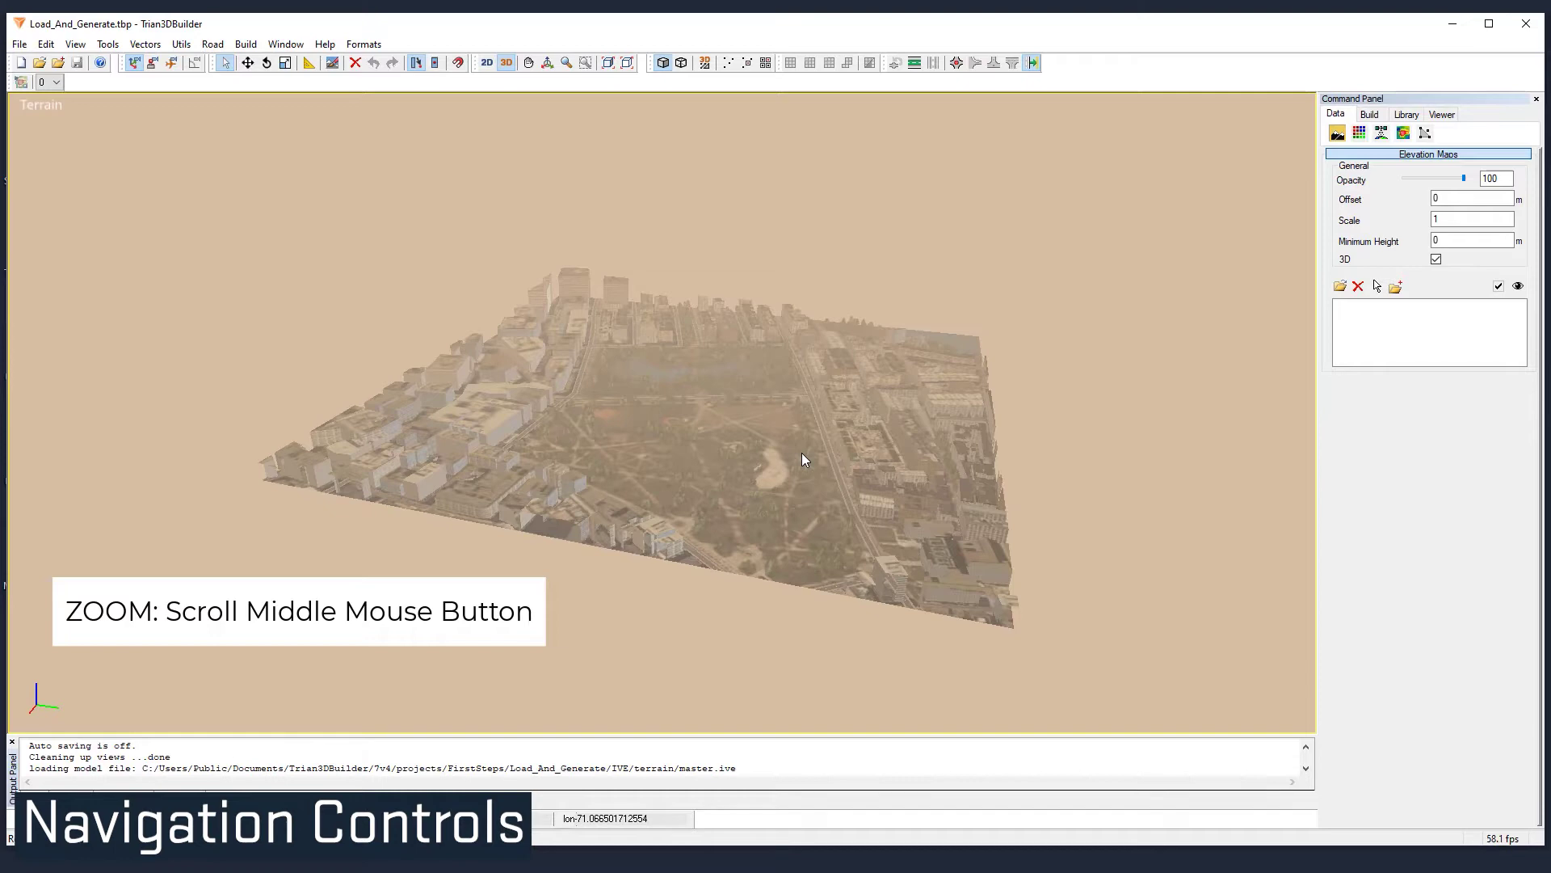
scroll(801, 458, "up", 3)
scroll(795, 285, "up", 3)
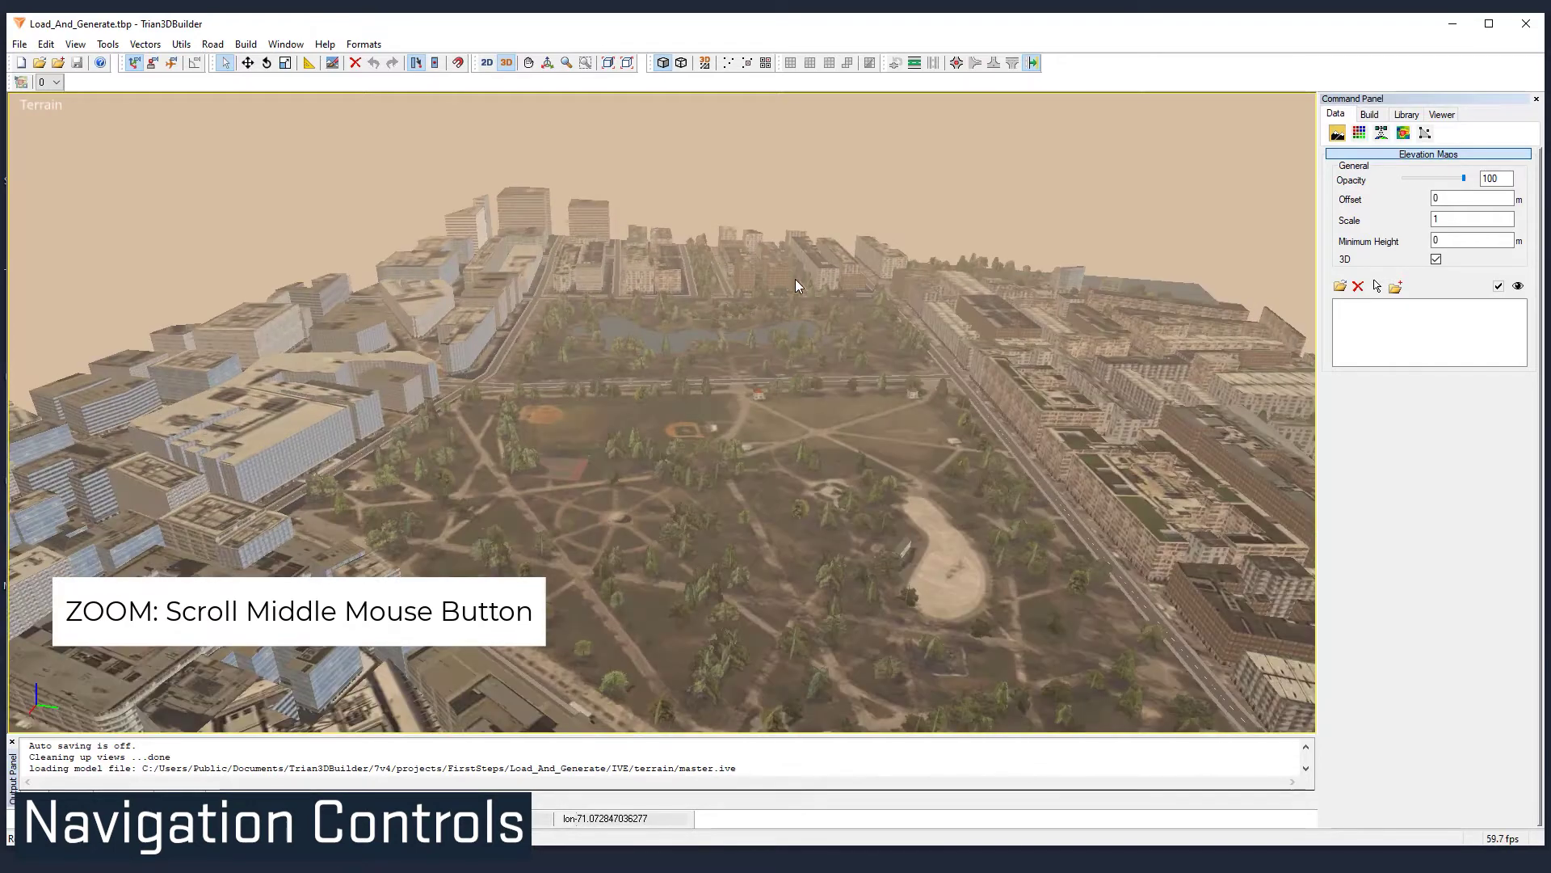
scroll(795, 280, "up", 4)
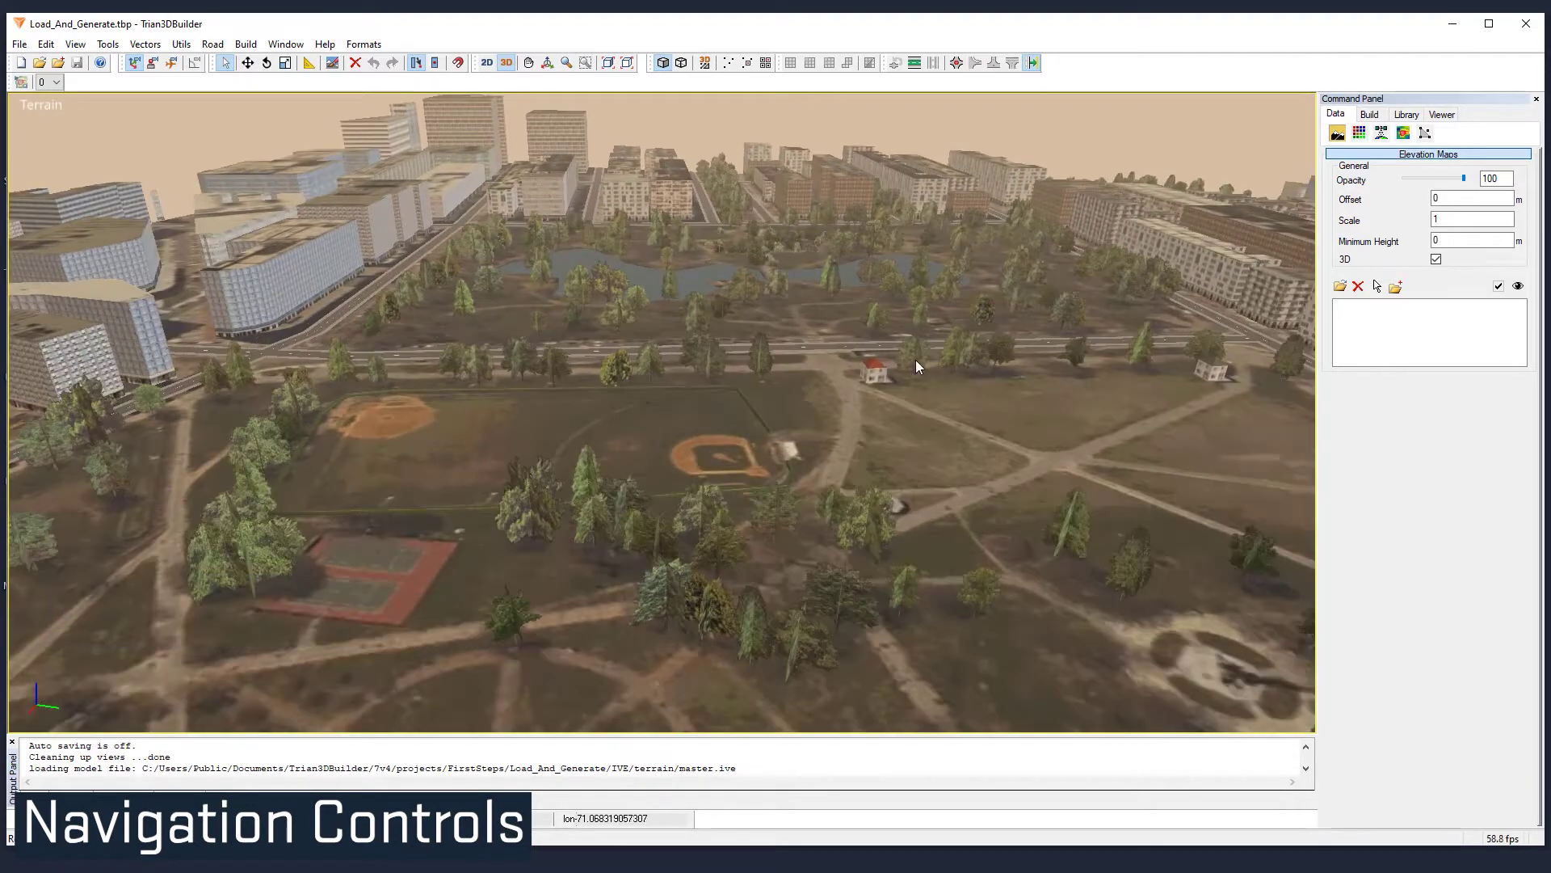
middle_click_drag(972, 333, 235, 295)
middle_click_drag(1229, 313, 1443, 321)
middle_click_drag(575, 360, 1244, 366)
middle_click_drag(1087, 383, 448, 452, "alt")
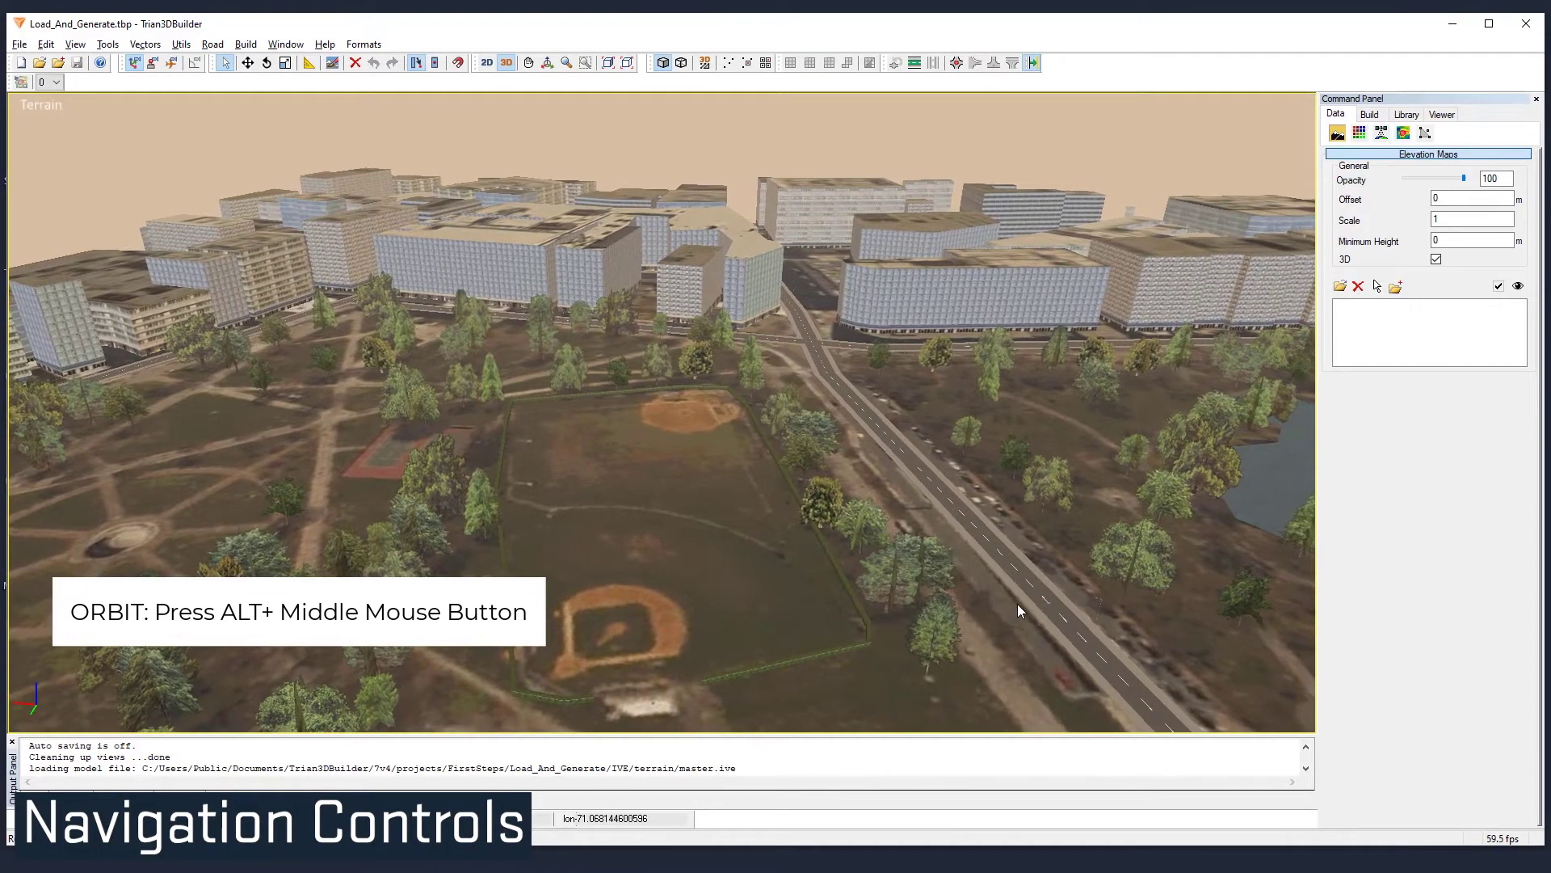
middle_click_drag(1016, 603, 3, 709, "alt")
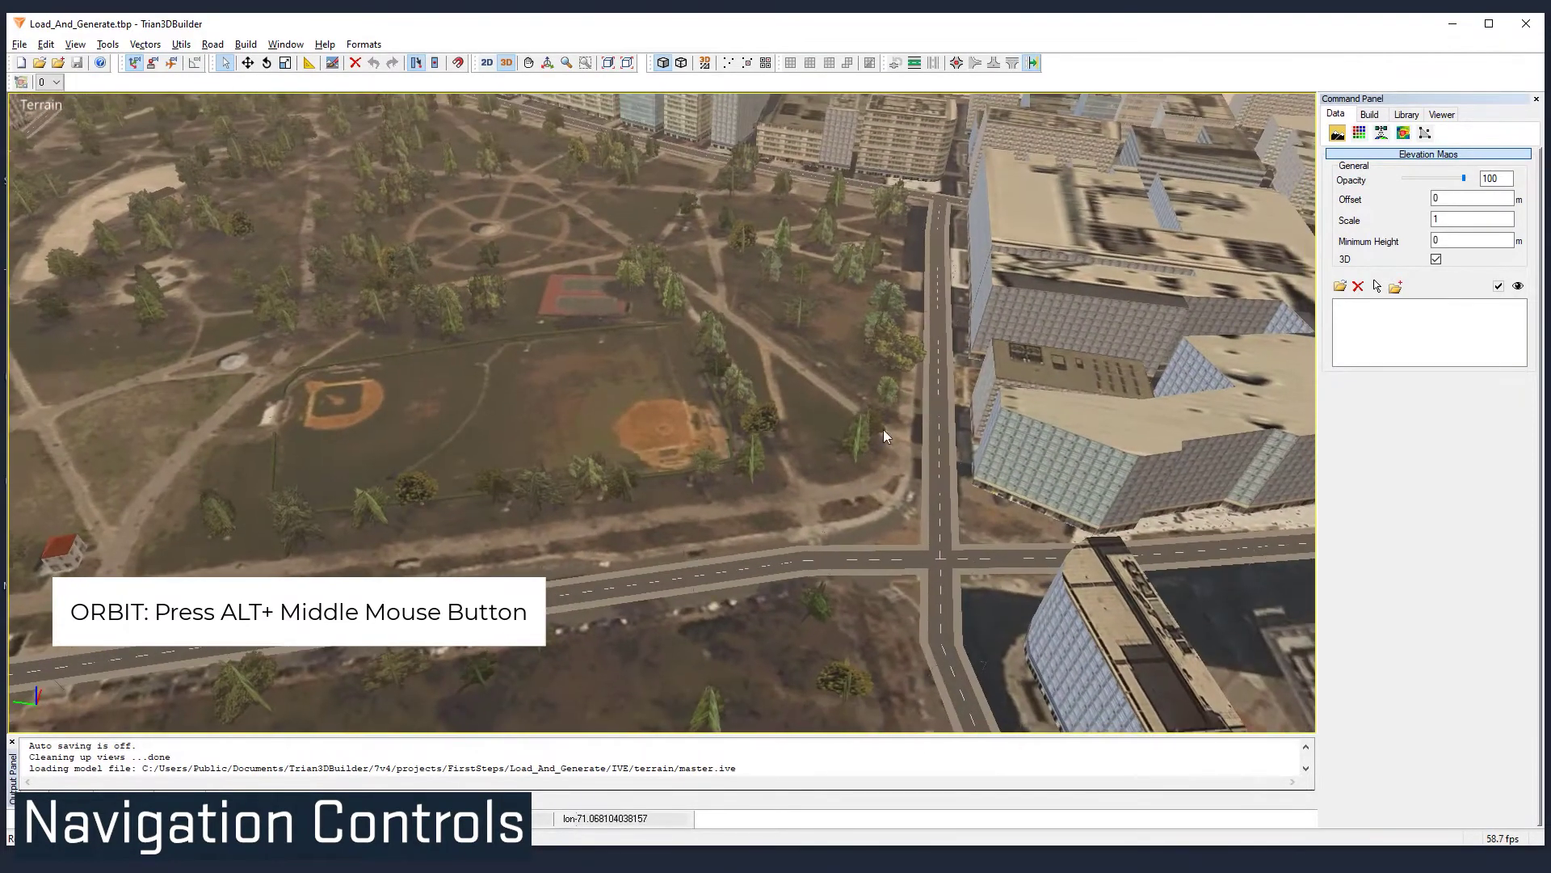
middle_click_drag(931, 385, 159, 307, "alt")
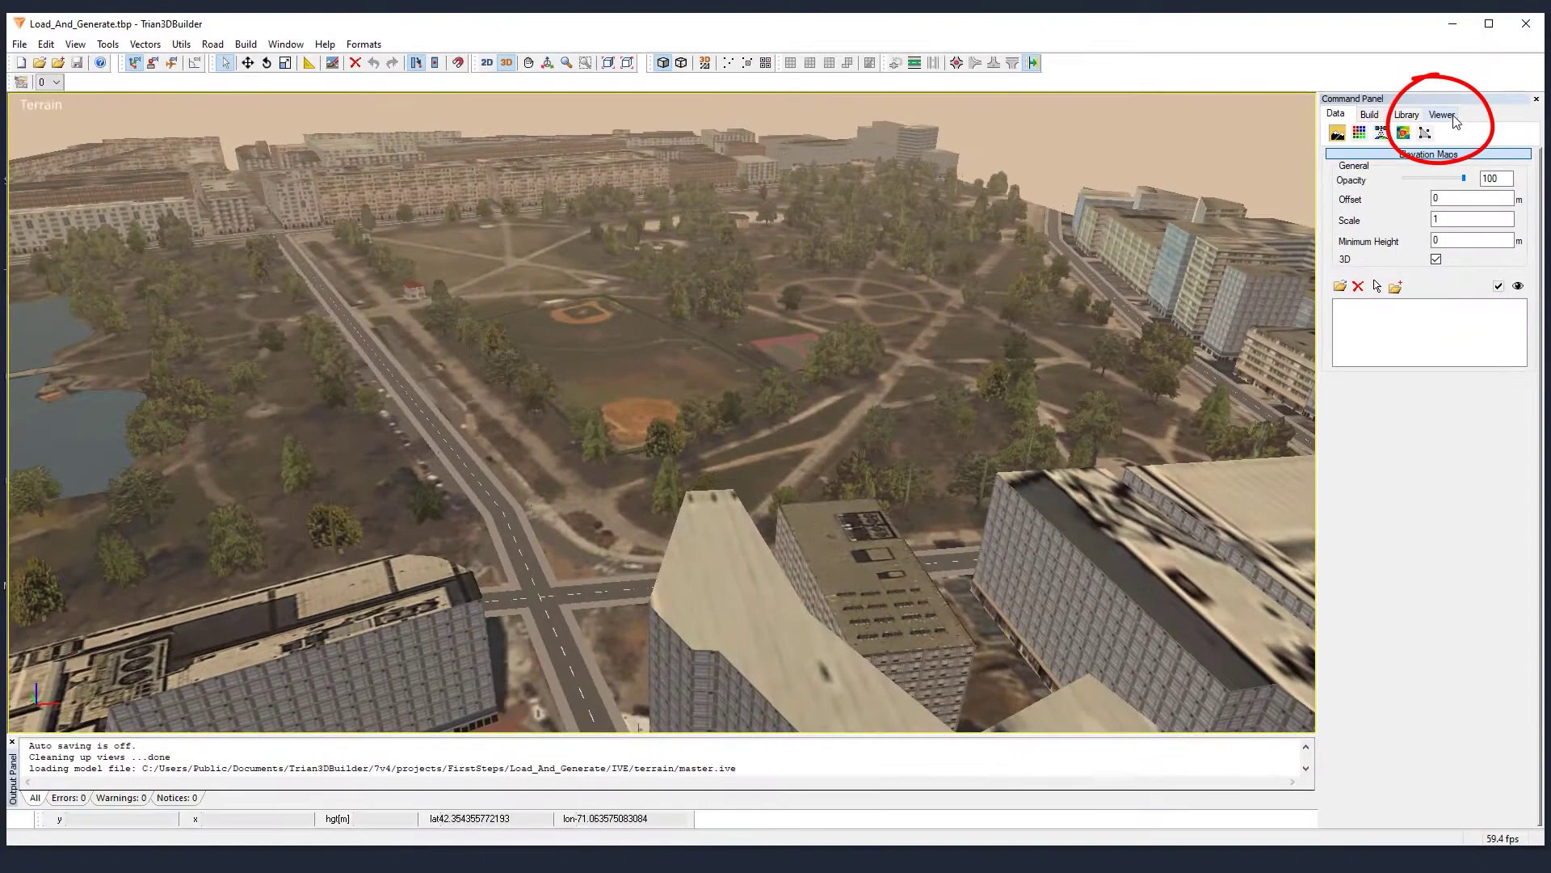
Step: Try fields of view of 60 and 20 degrees in the viewer's camera settings
left_click(1450, 120)
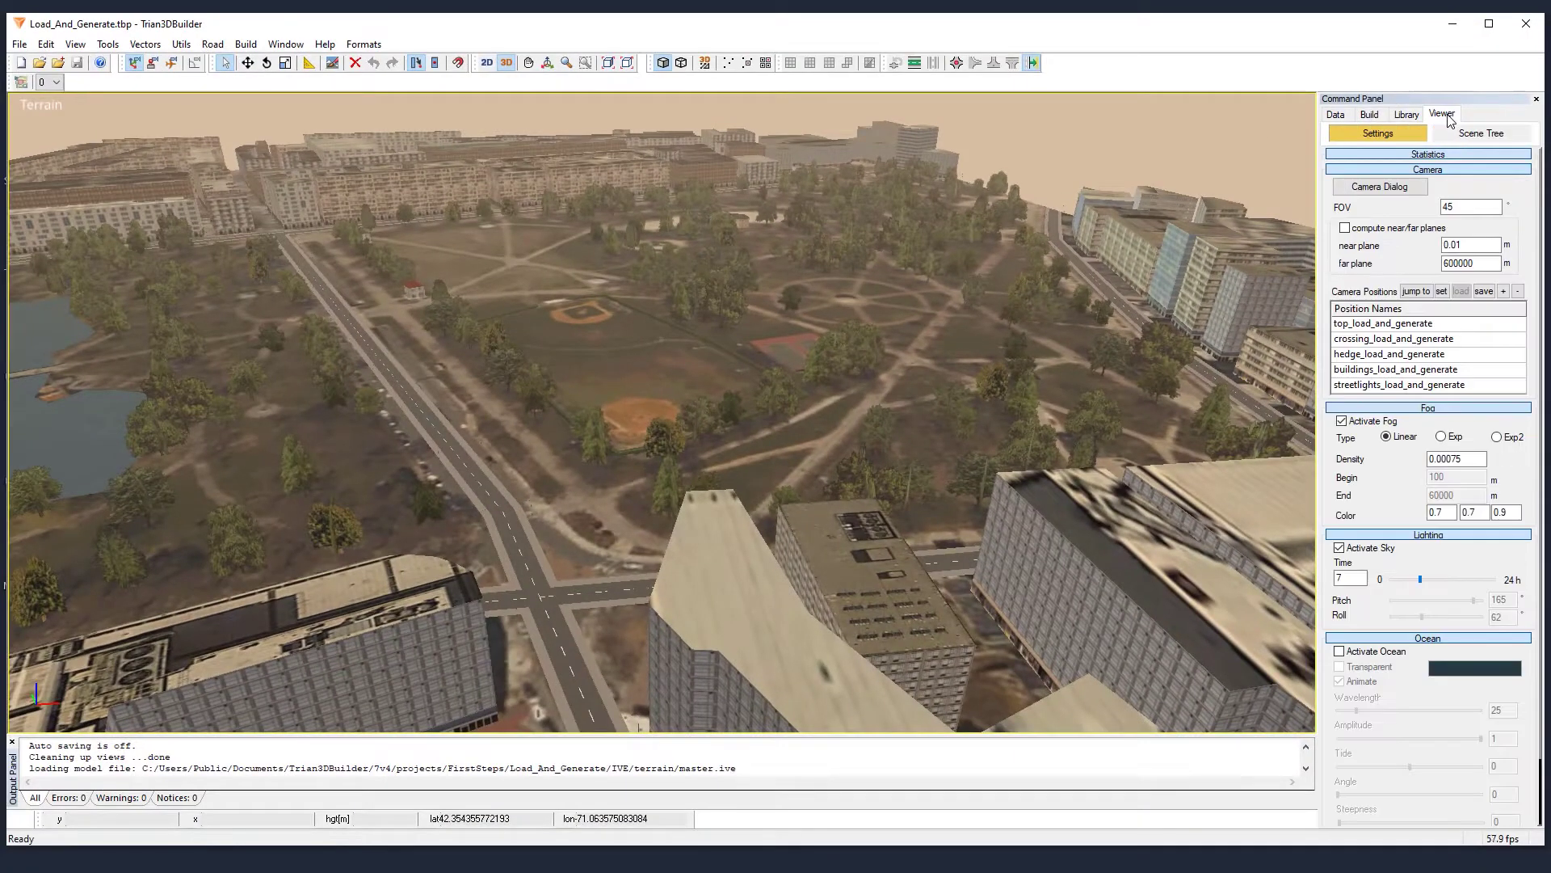
double_click(1452, 207)
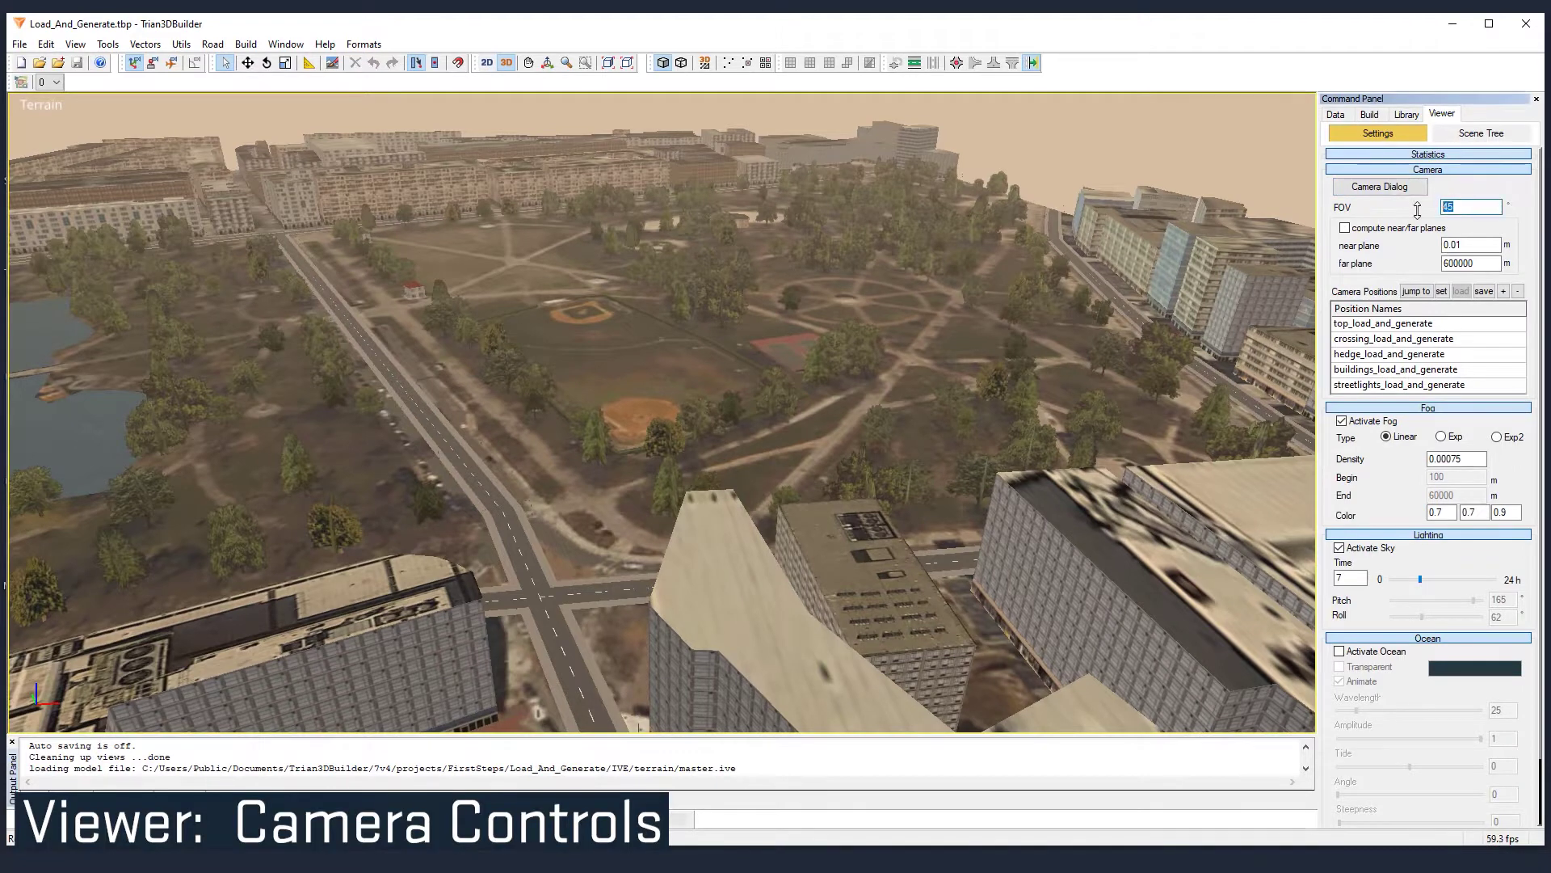
key("Return")
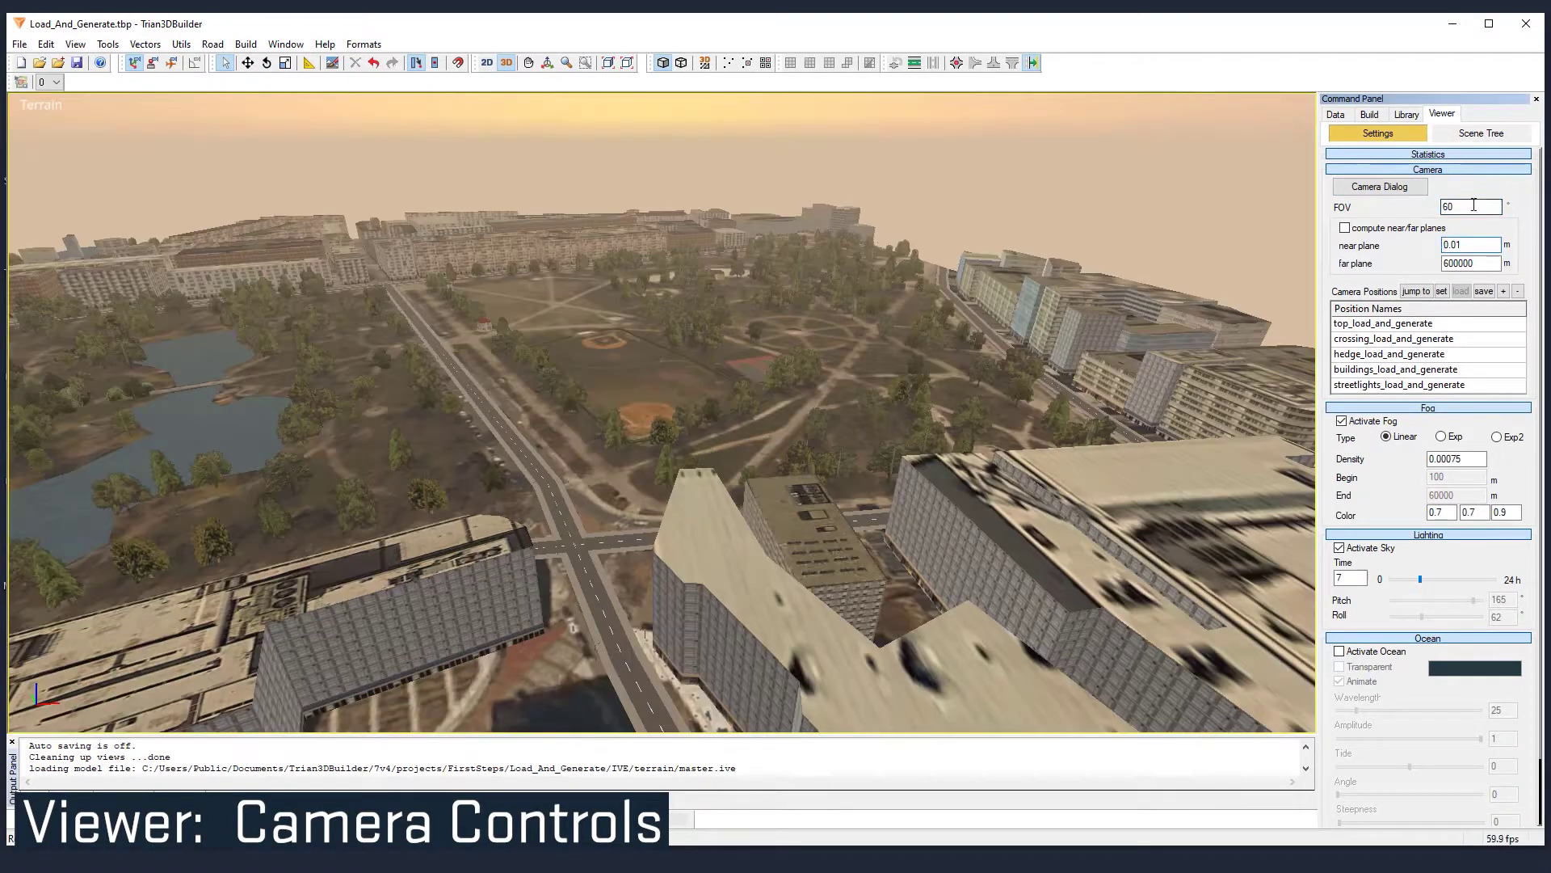
type("20")
key("Return")
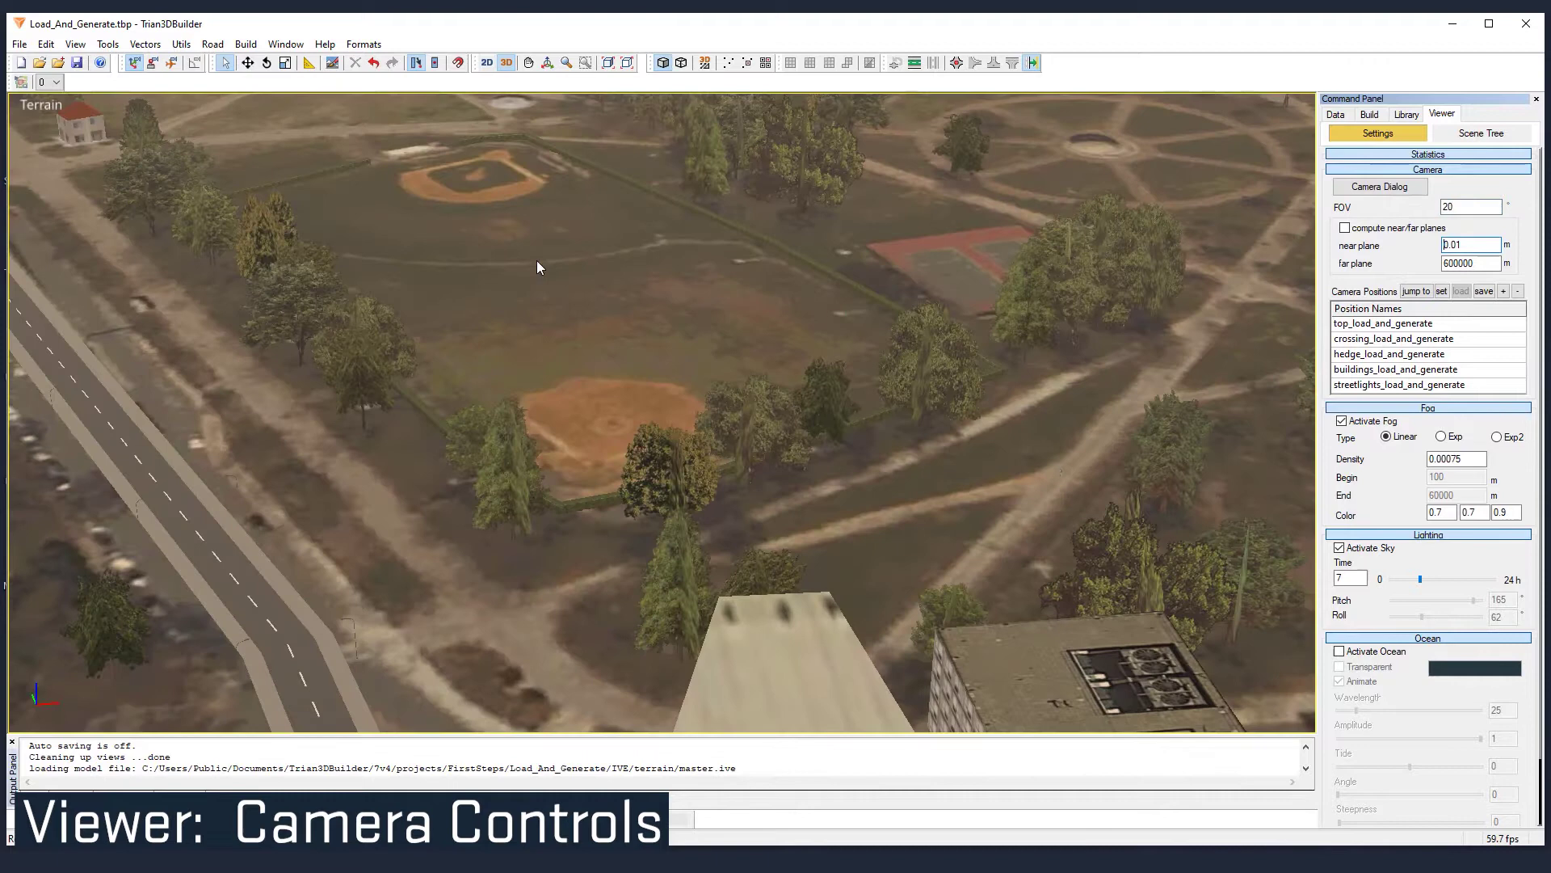
Step: Try a camera field of view of 120 degrees and check the terrain around the baseball field with it
key("Tab")
double_click(1464, 208)
type("120")
key("Return")
key("Tab")
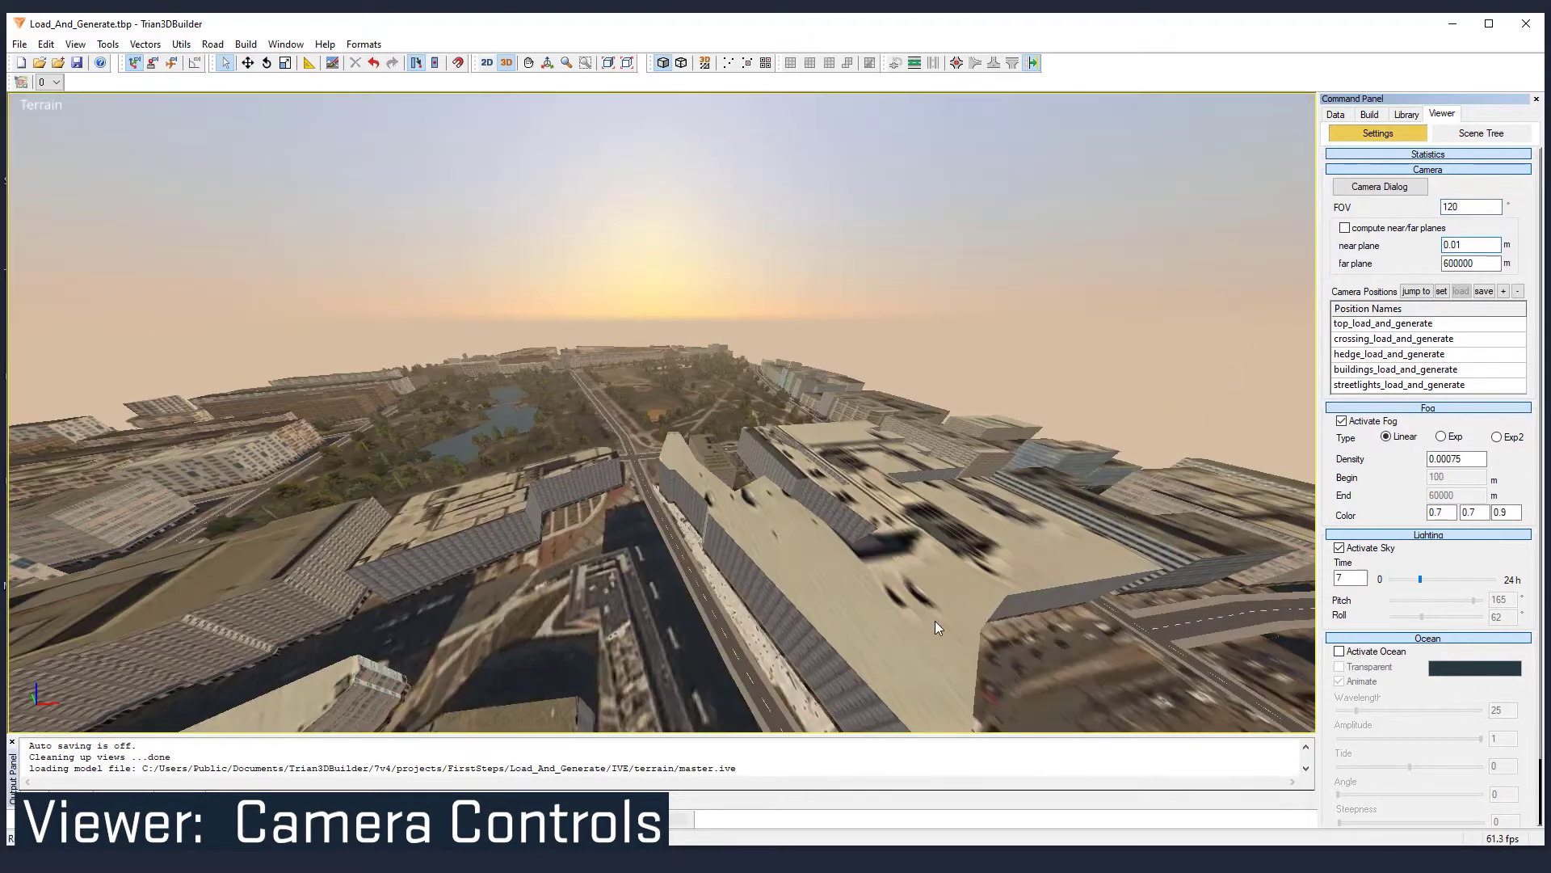
scroll(677, 551, "up", 6)
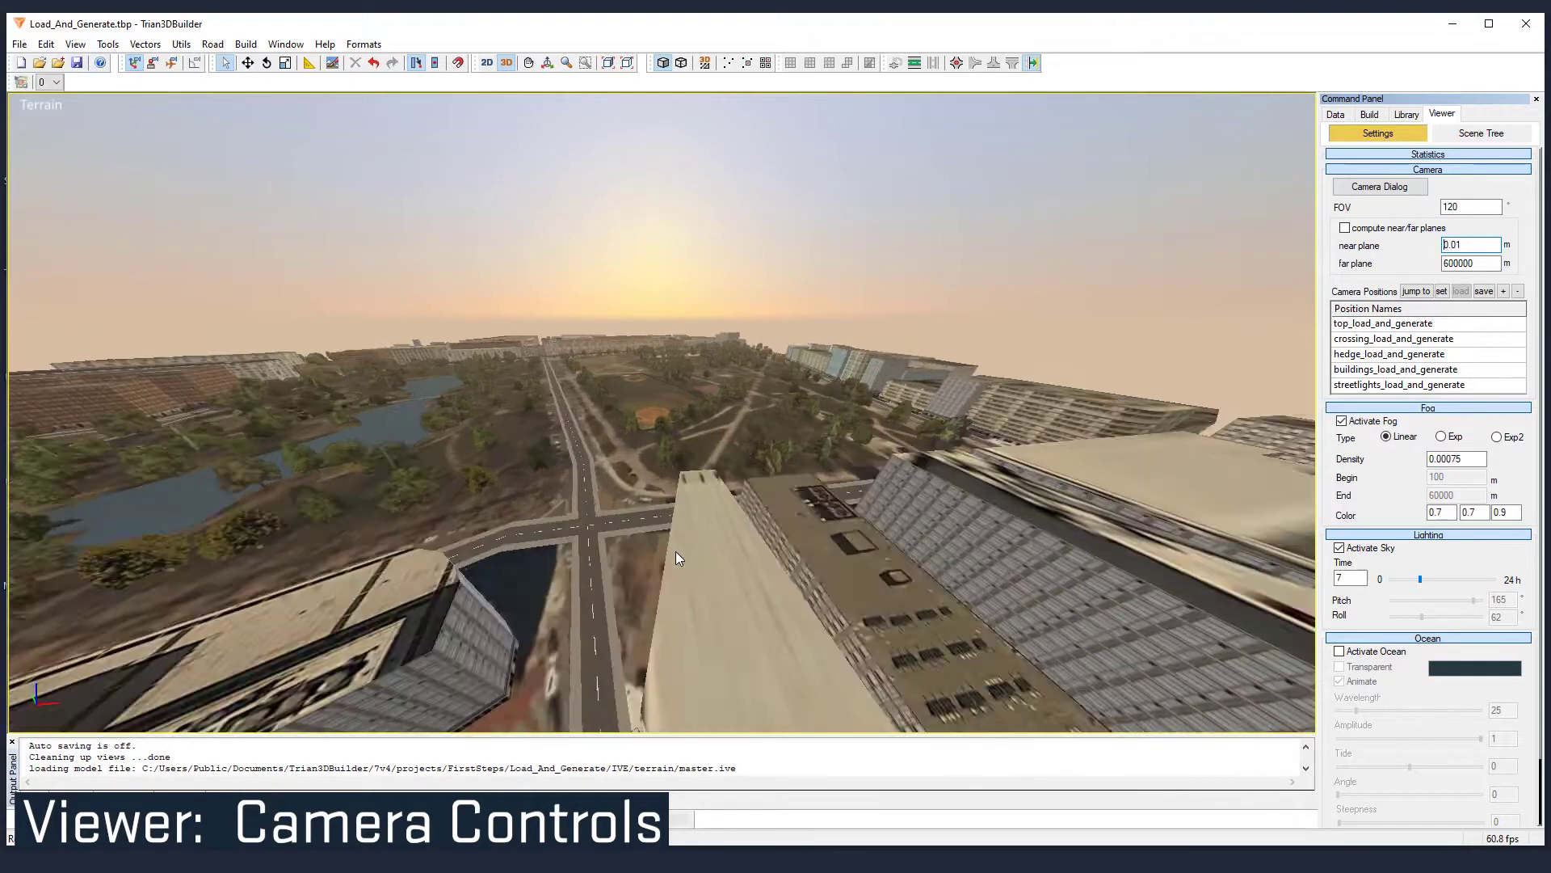
left_click_drag(706, 567, 996, 595)
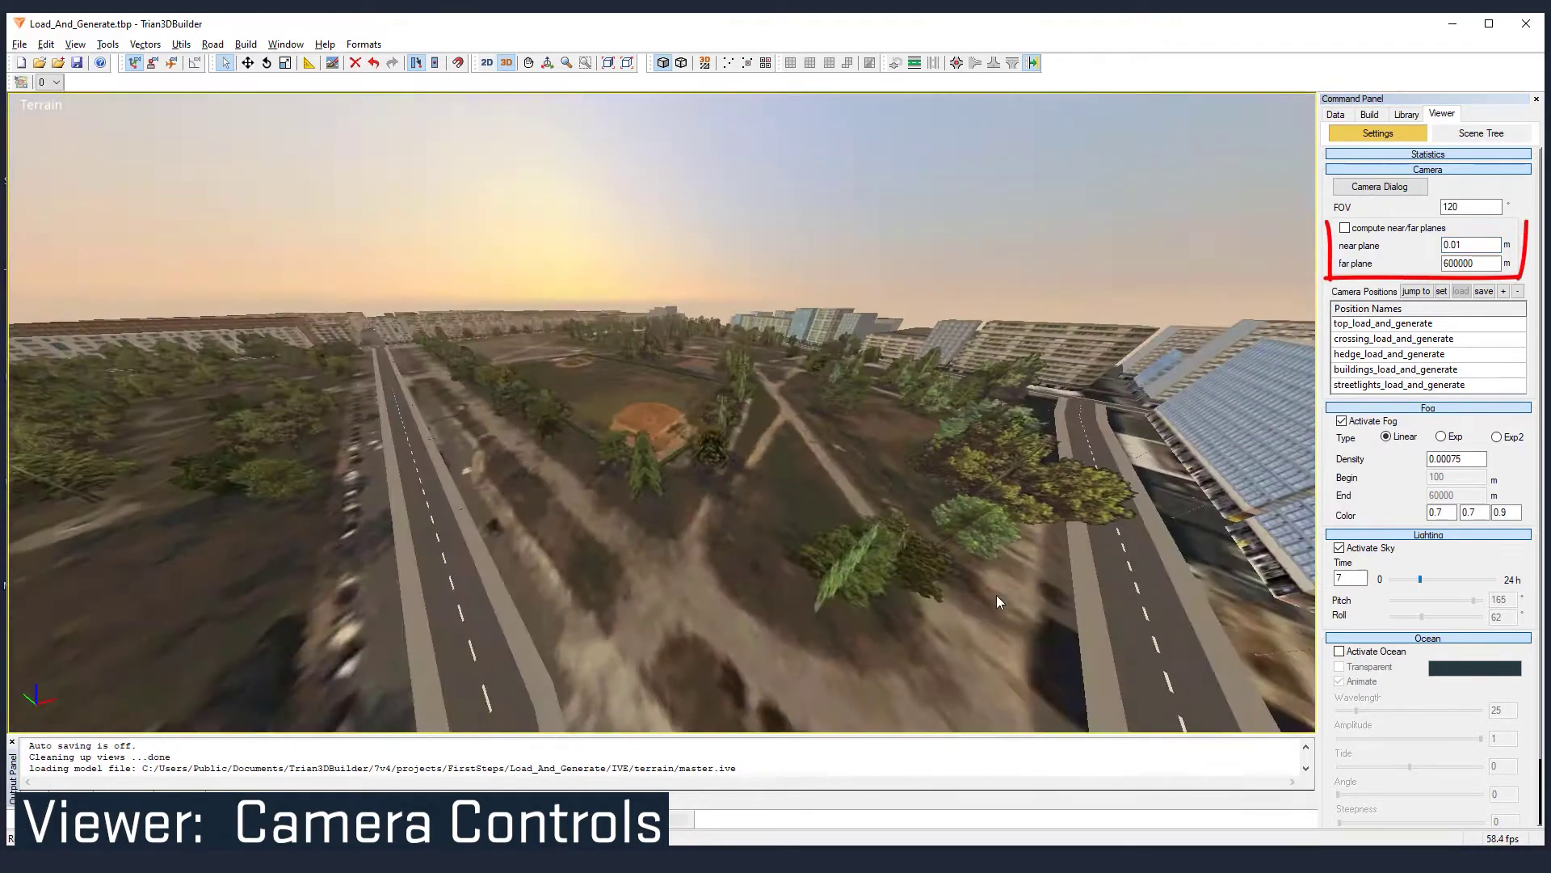
Step: Set the camera's field of view to 60 degrees and review the park and surrounding buildings
left_click_drag(1461, 207, 1413, 210)
key("Return")
key("Tab")
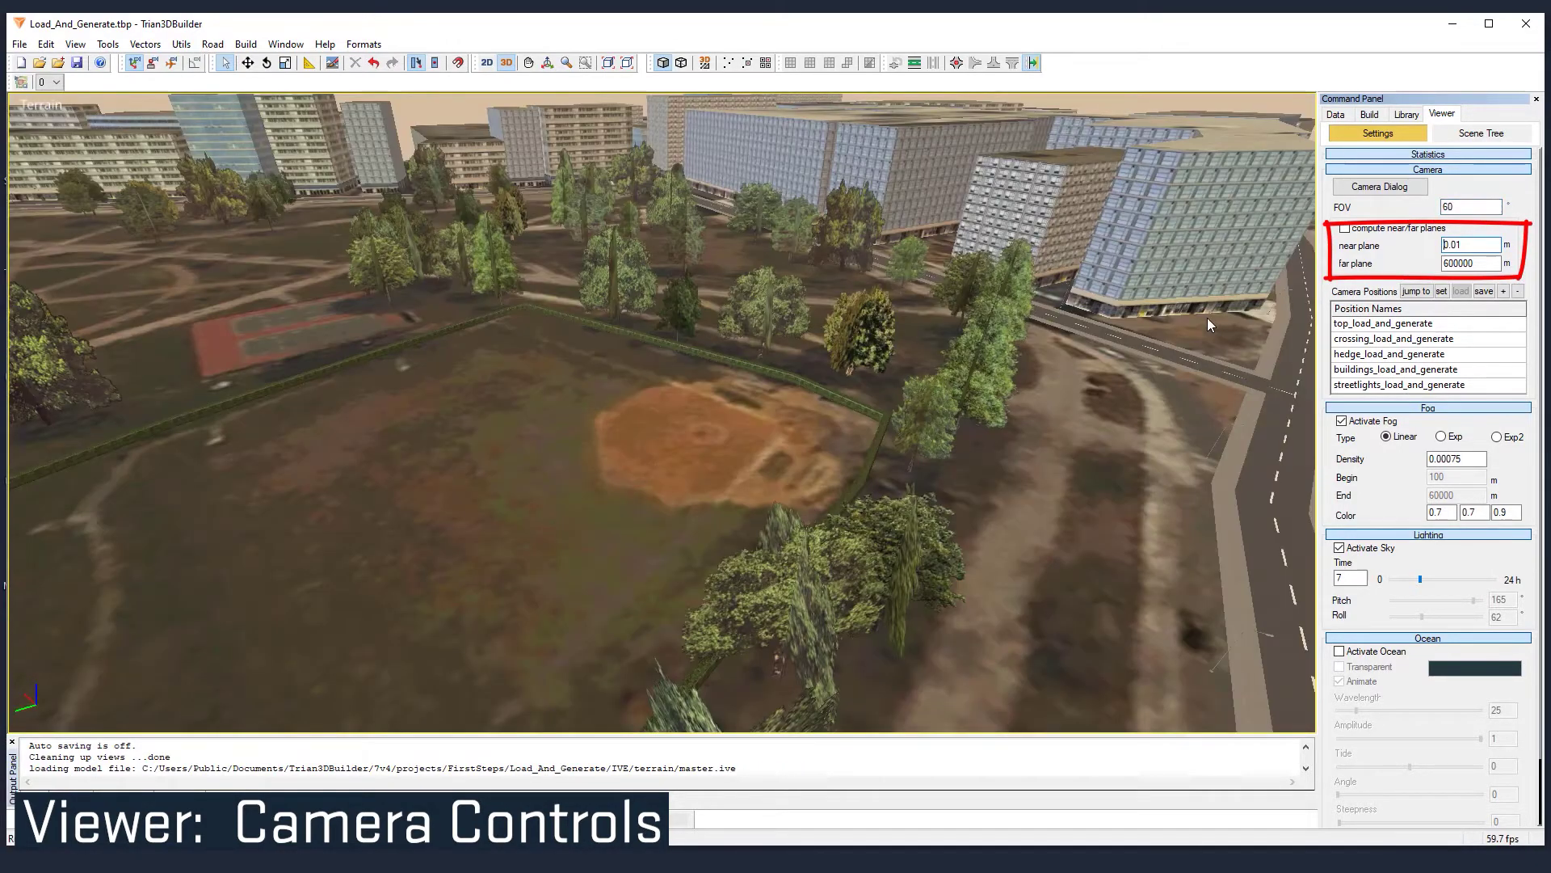
scroll(965, 543, "down", 5)
left_click_drag(997, 594, 1235, 507)
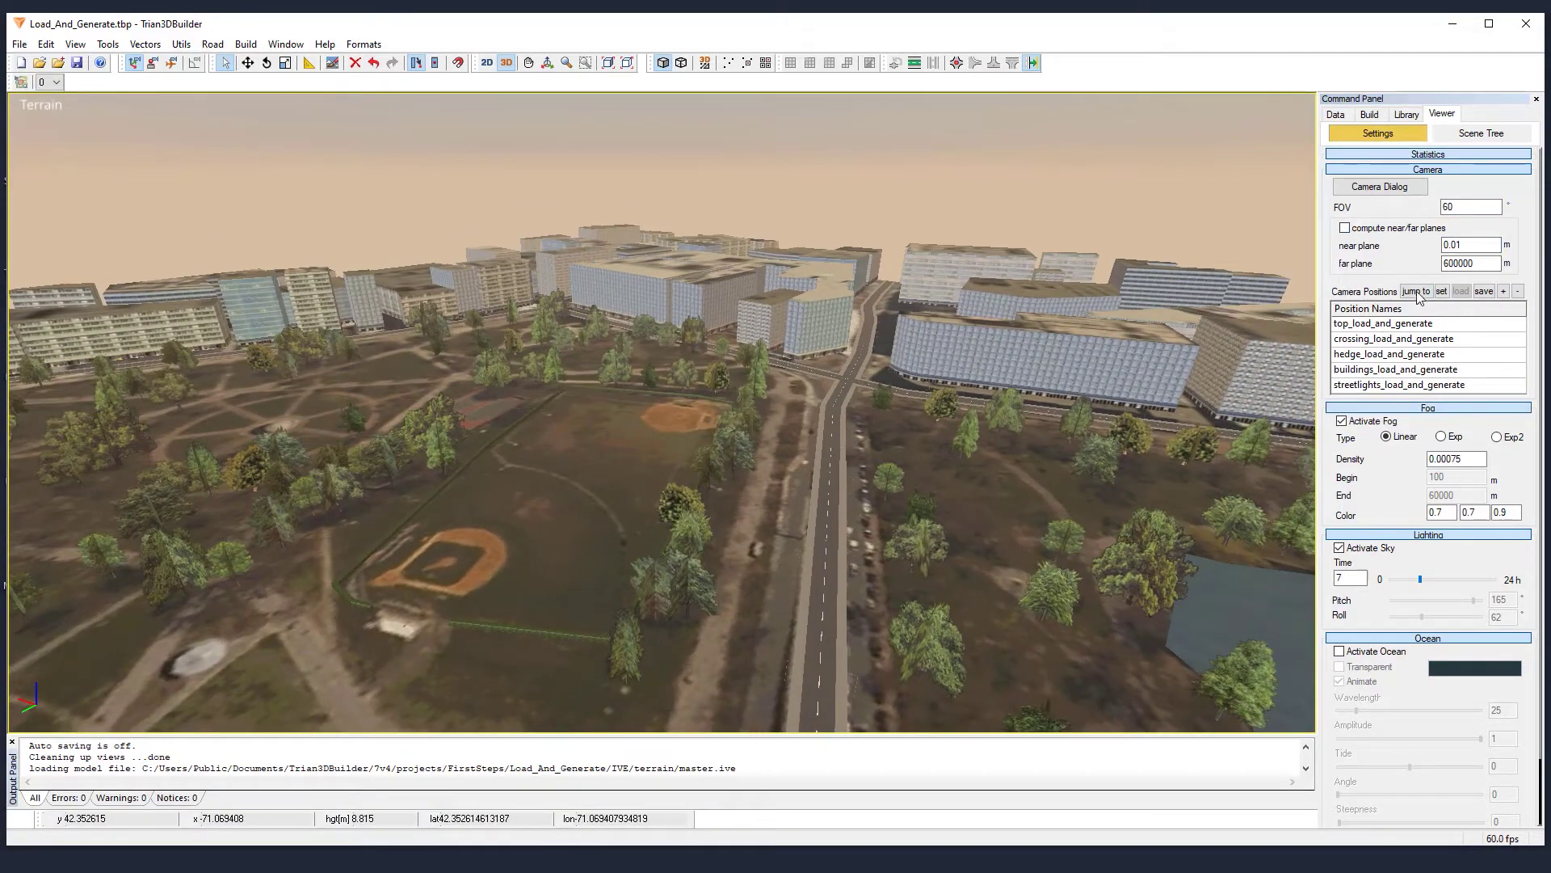
Step: View the terrain from the stored camera positions top_load_and_generate and crossing_load_and_generate
left_click(1400, 324)
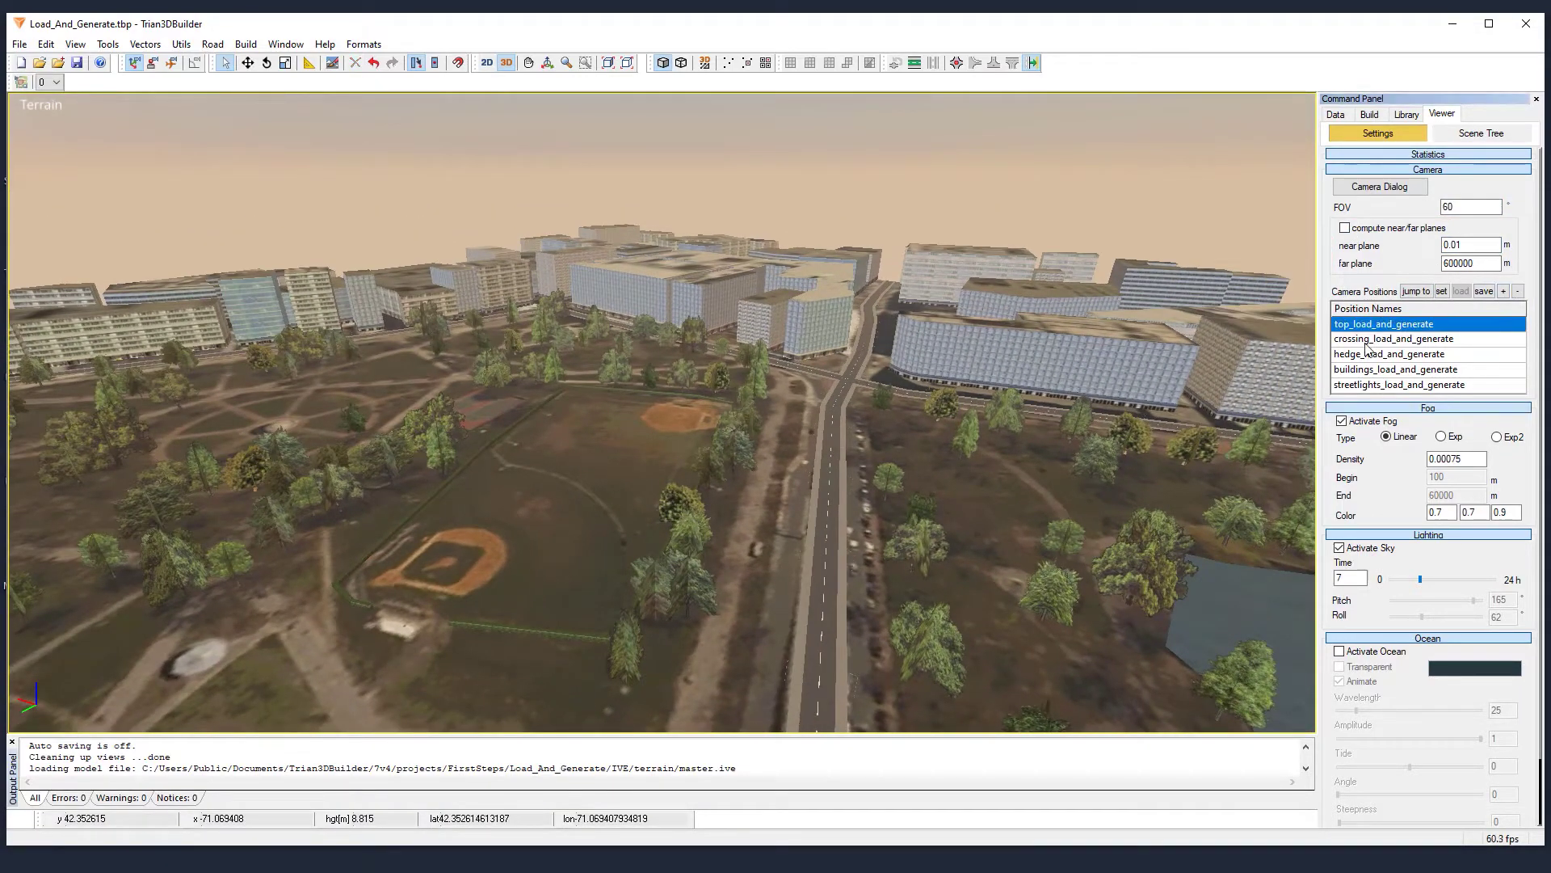
left_click(1415, 290)
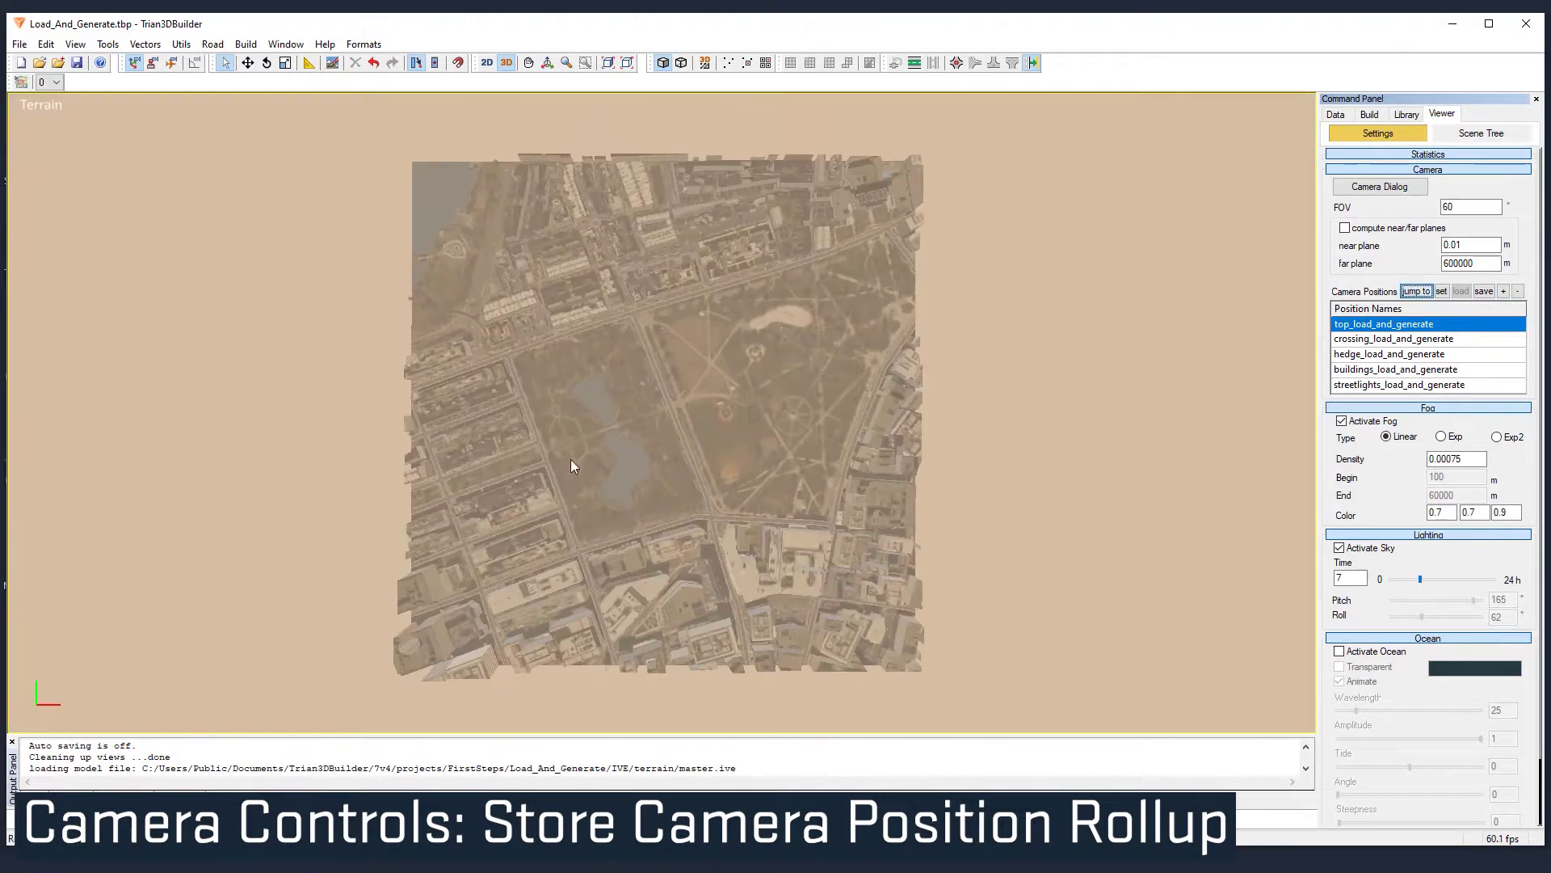
left_click(1382, 339)
left_click(1416, 291)
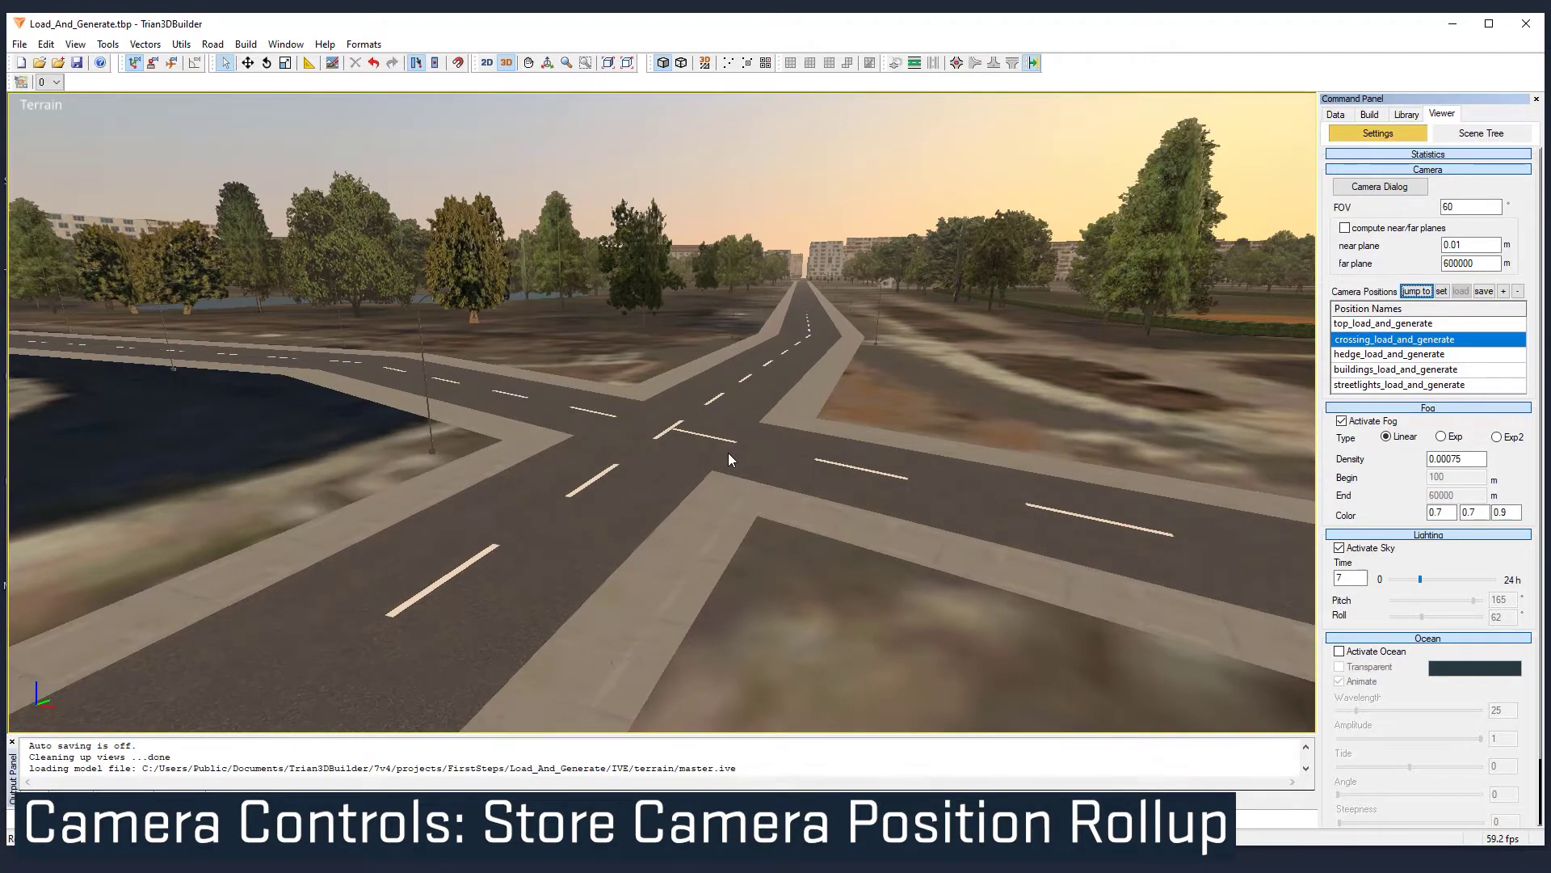
Step: Add a camera position named RedHouse and store the current view of the park and red-roofed house in it
scroll(1458, 409, "down", 1)
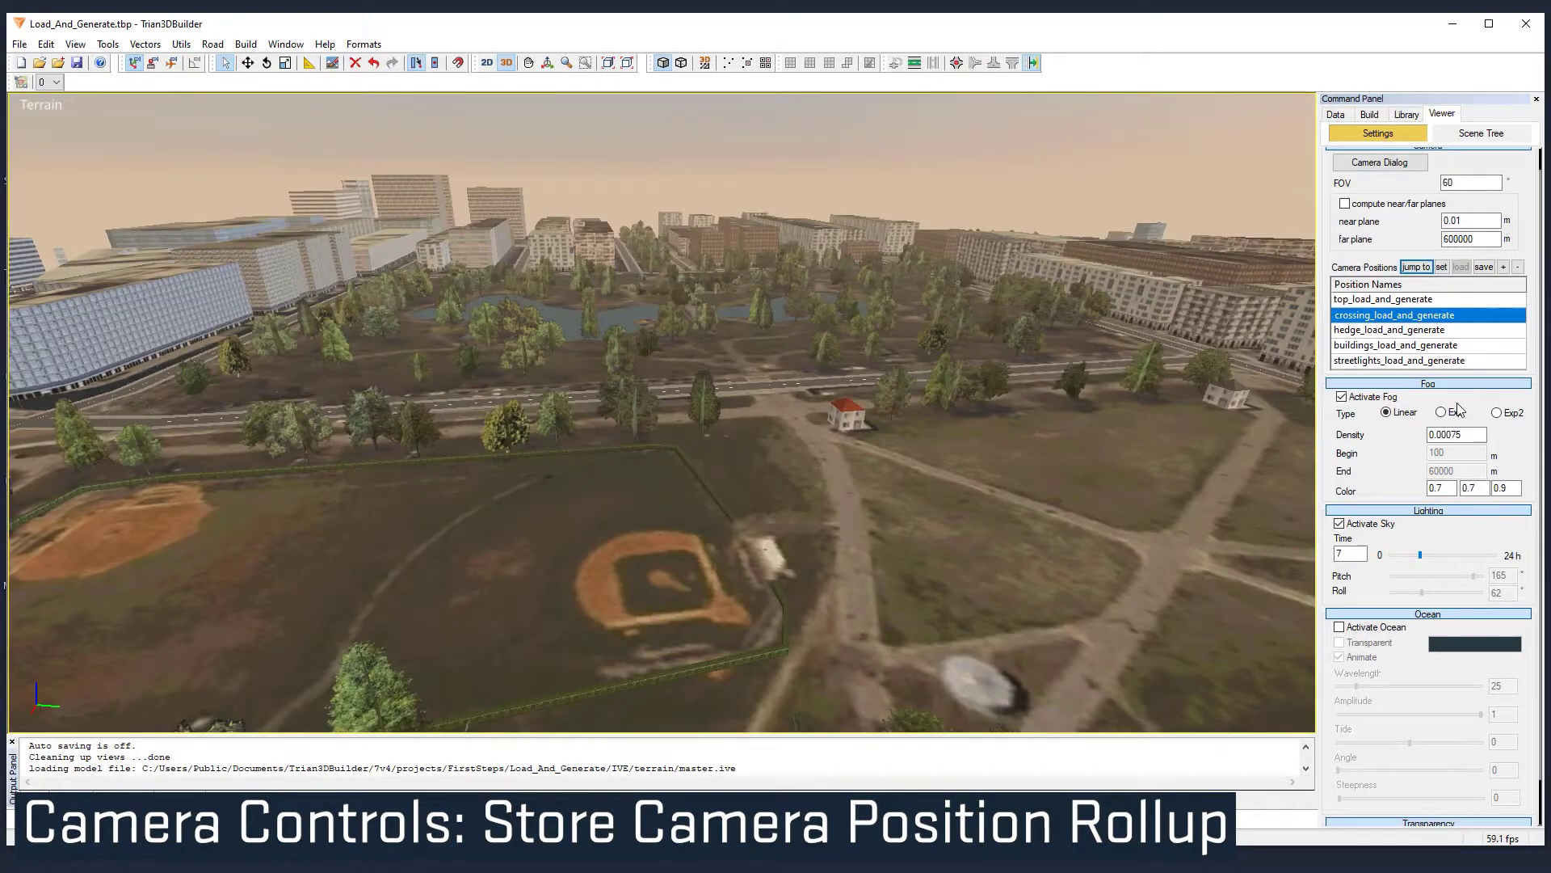
left_click(1503, 267)
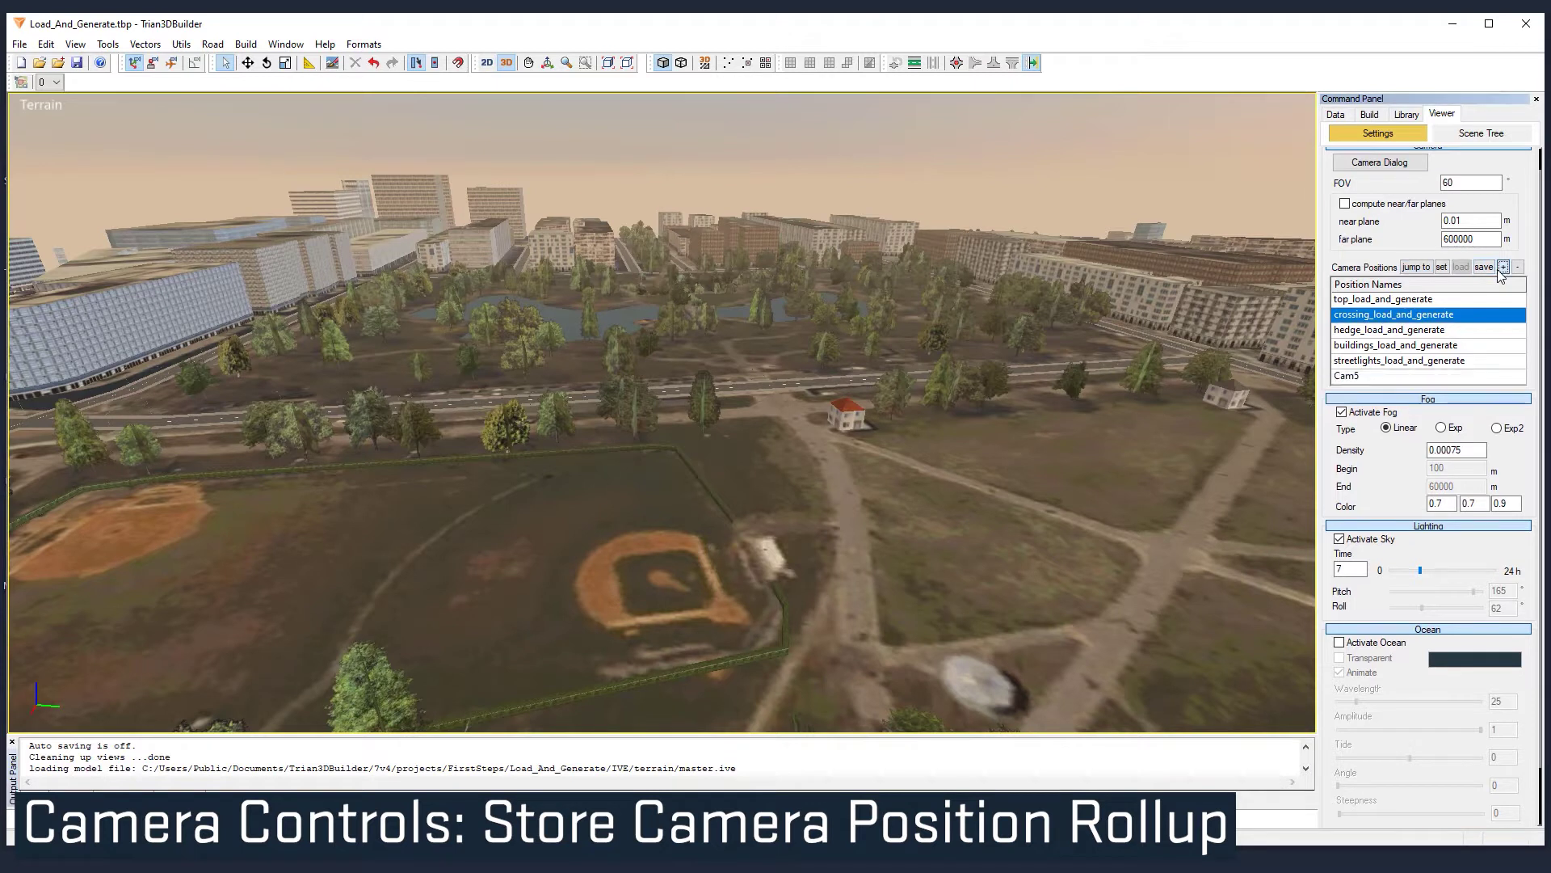
left_click(1361, 377)
left_click(1359, 379)
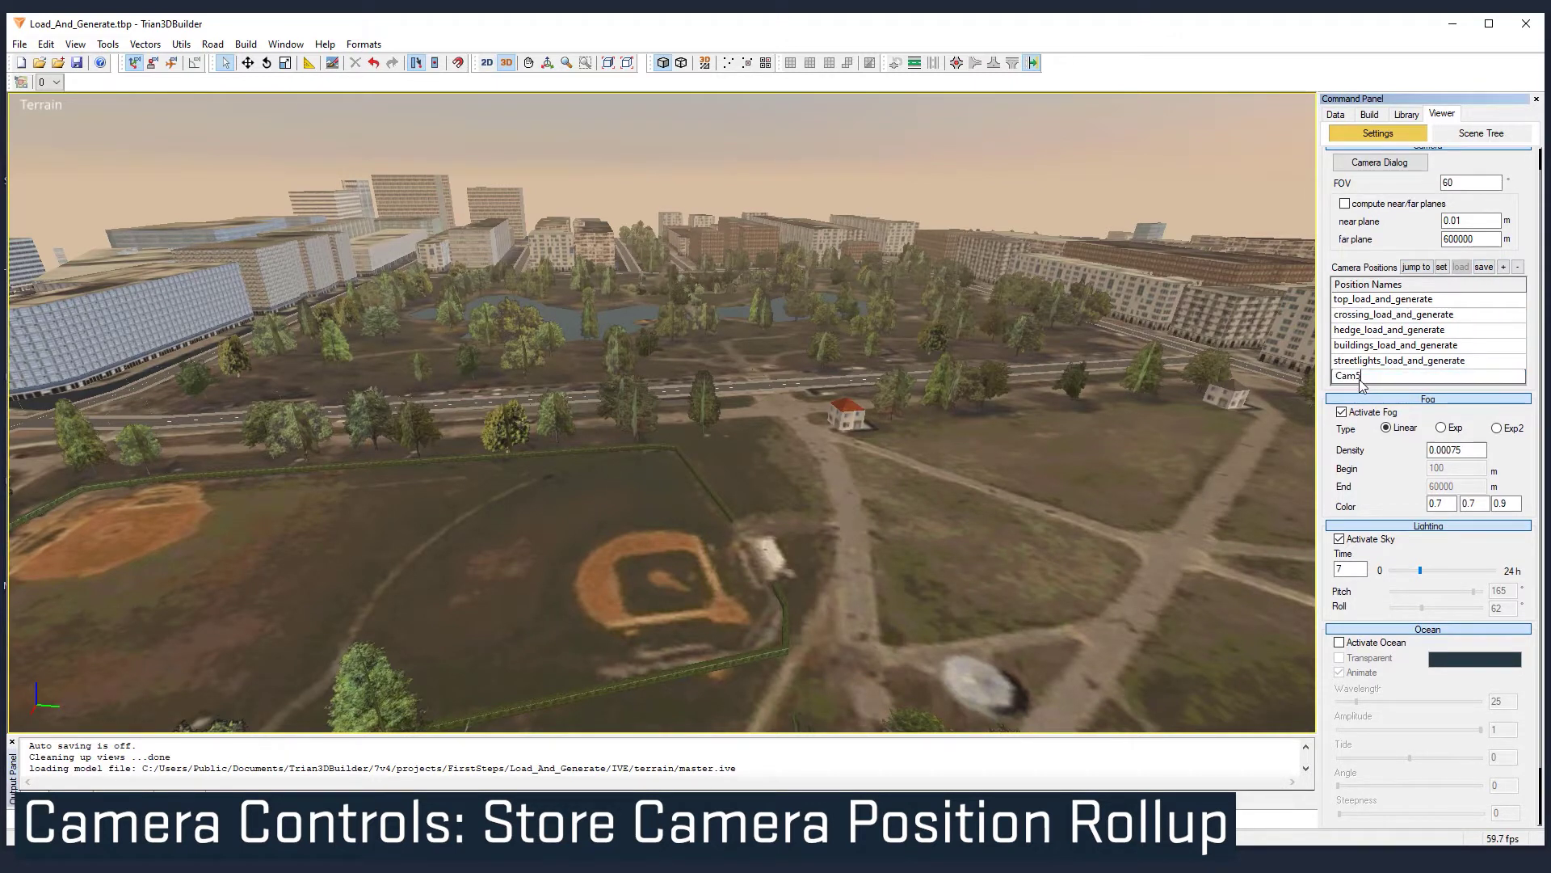
type("RedHouse")
key("Return")
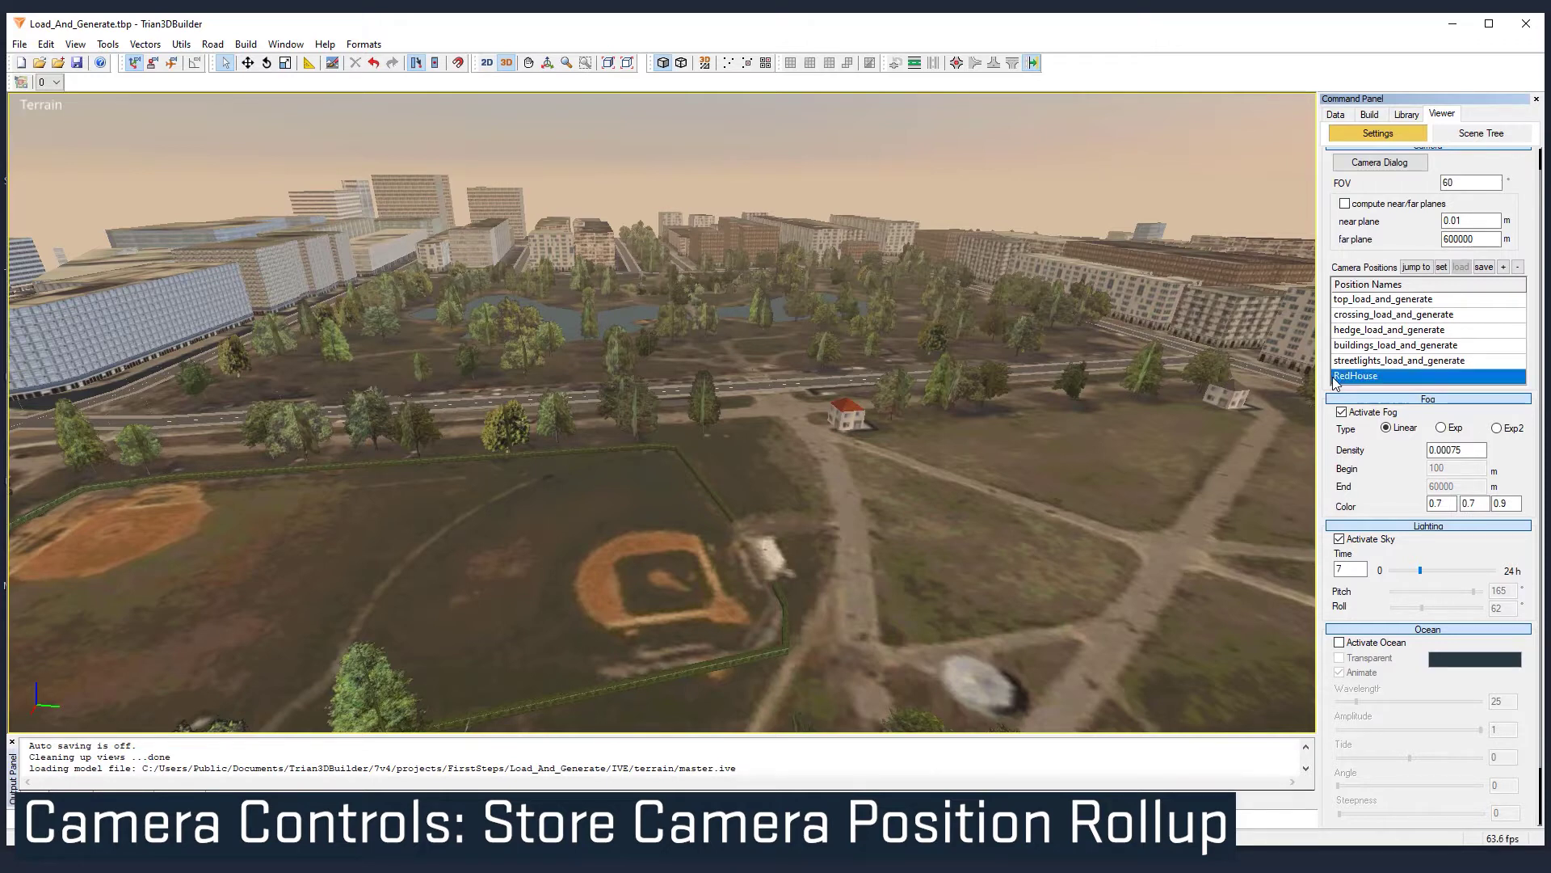
left_click(1442, 268)
Step: Check the RedHouse camera position by returning to it from other views of the terrain
right_click_drag(701, 485, 1150, 352)
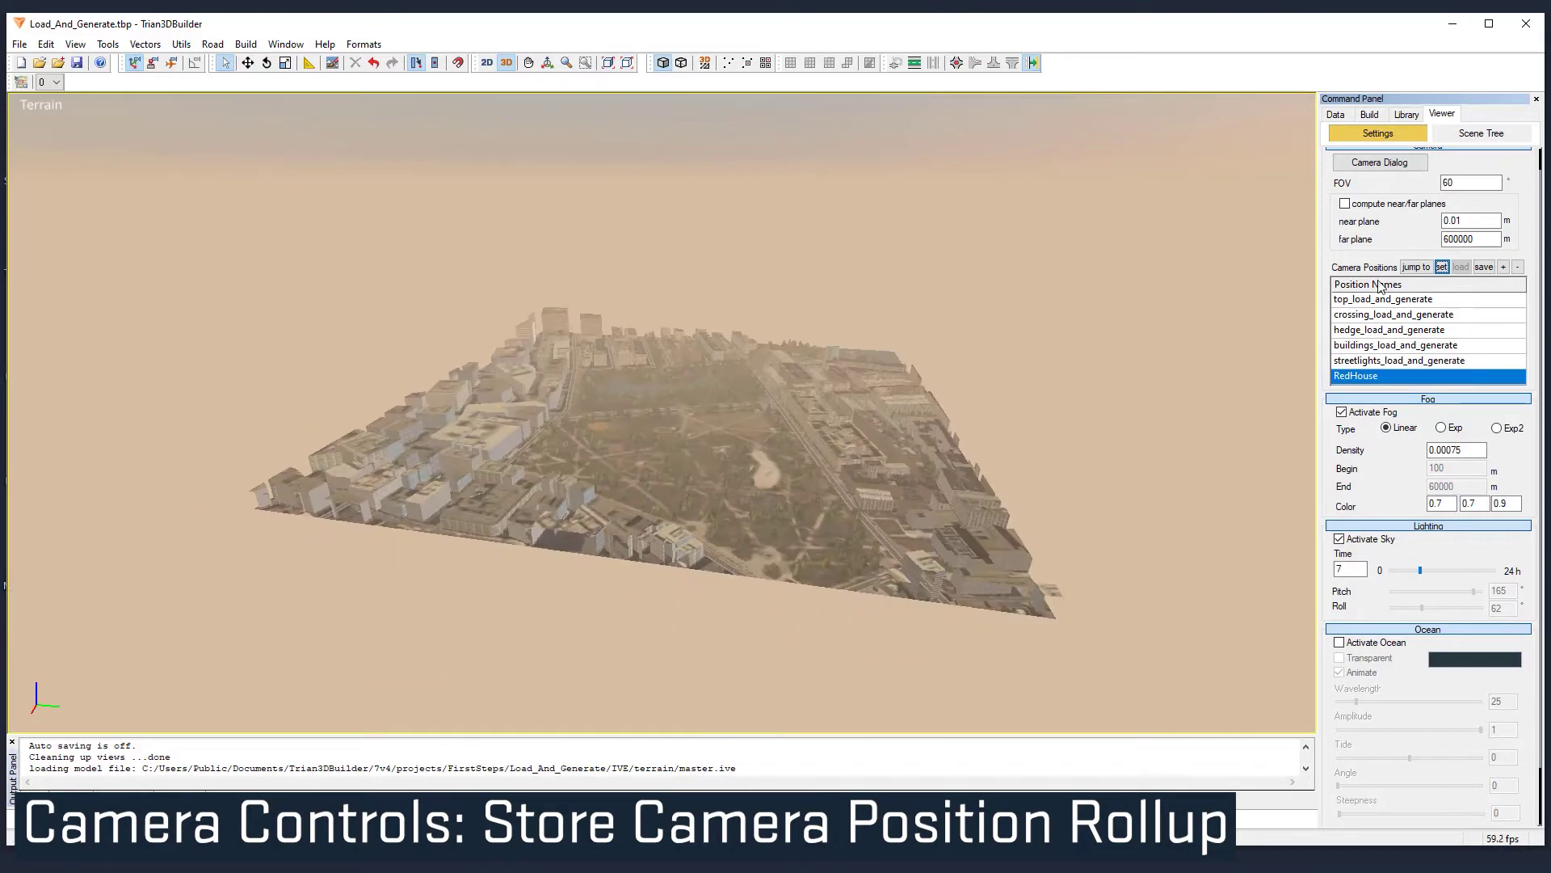
left_click(1416, 268)
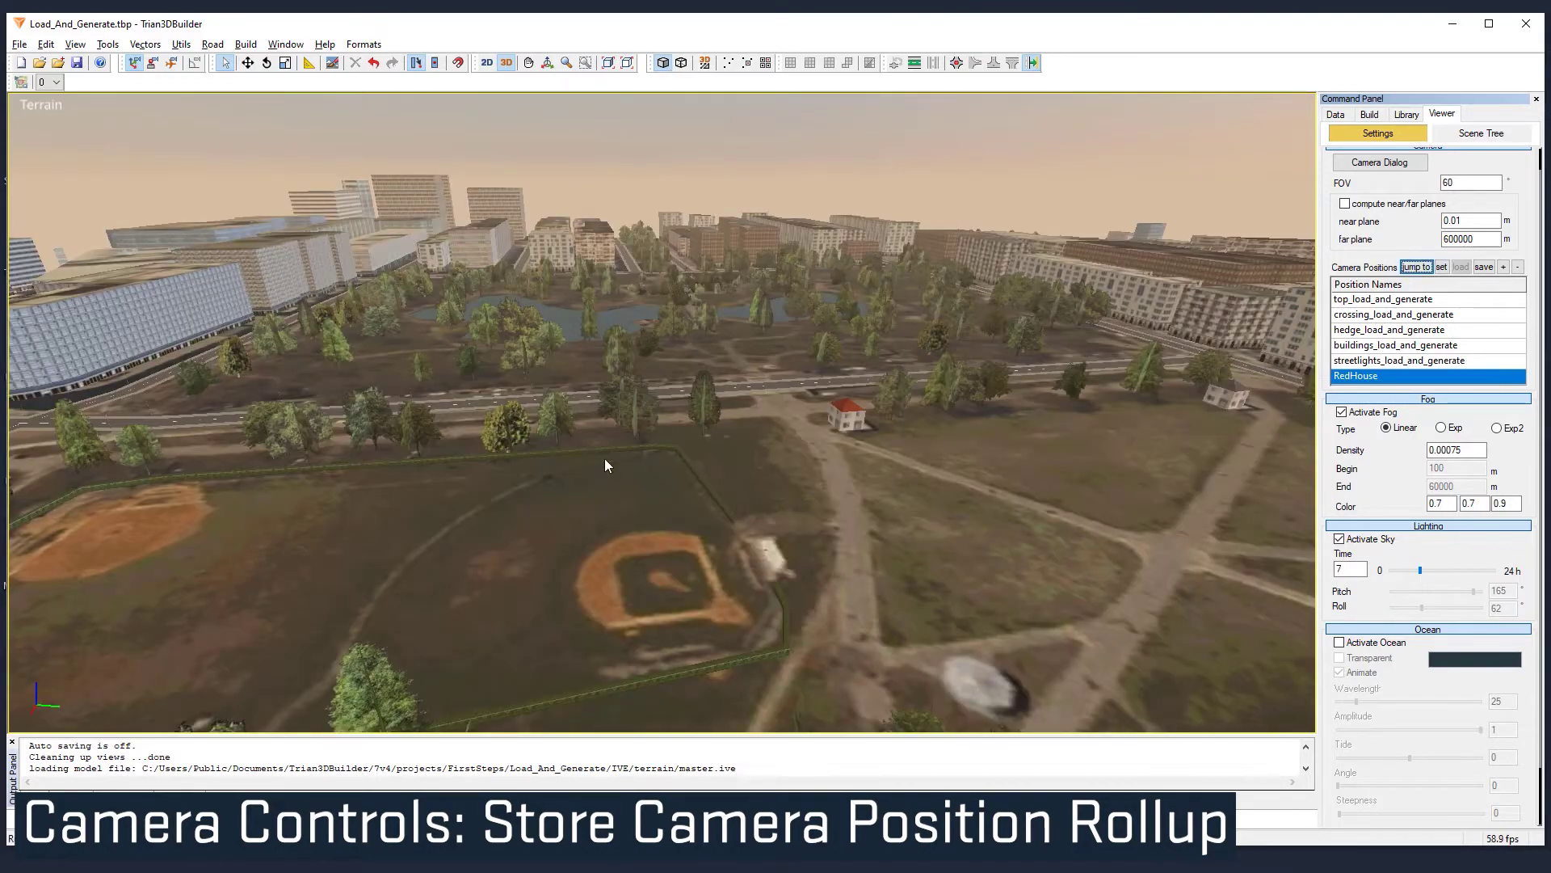
middle_click_drag(605, 459, 1428, 415)
left_click(1418, 267)
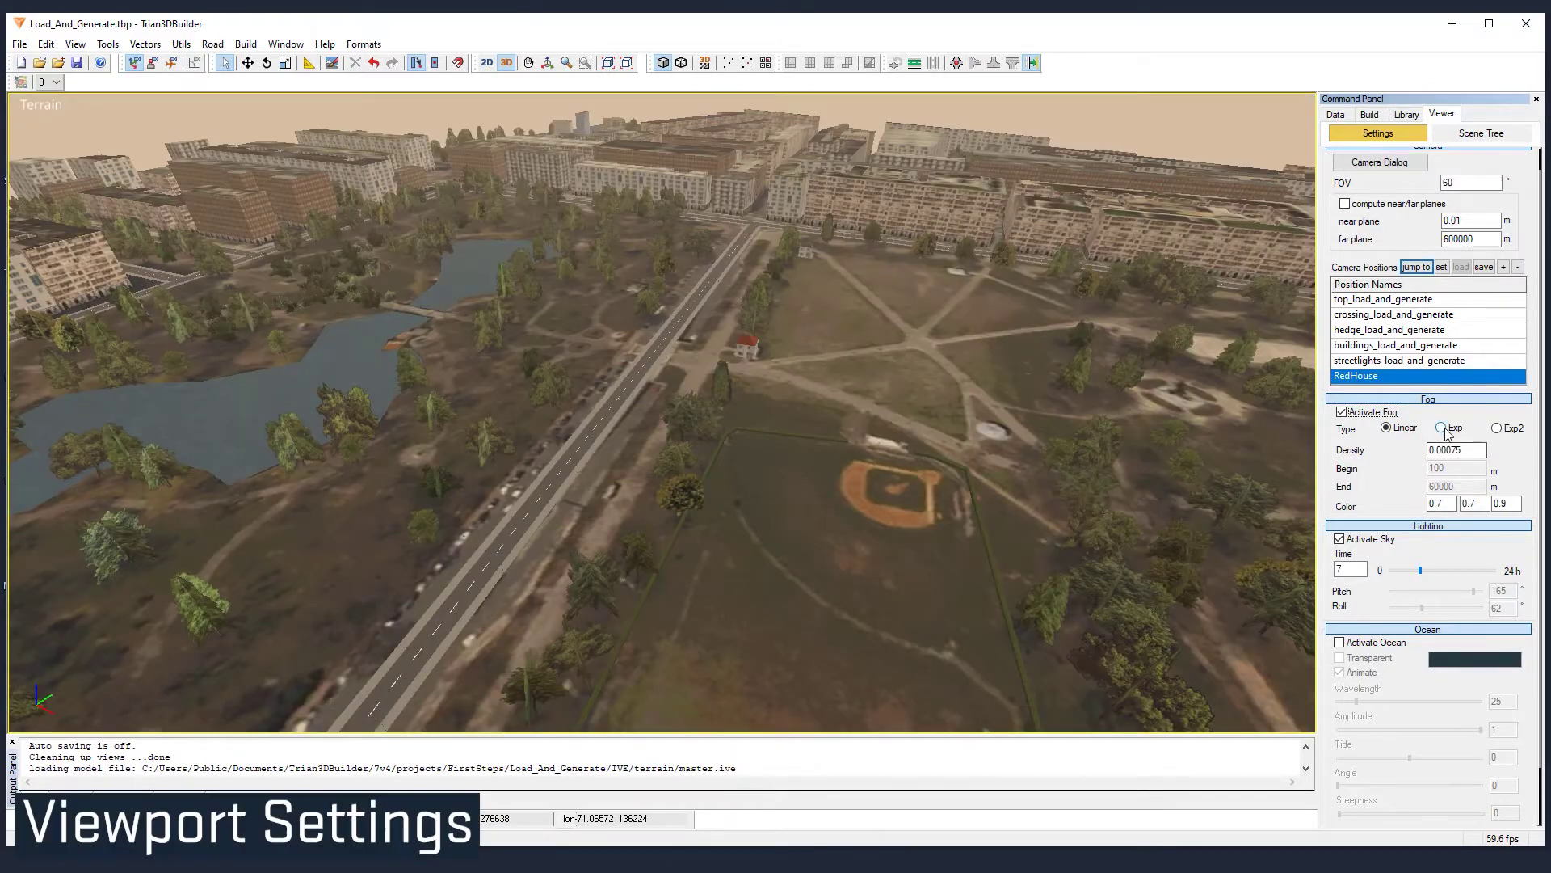
Step: Compare the Exp and Exp2 fog types, keep Exp, and set the fog density to 0.001
left_click(1443, 429)
left_click(1496, 428)
left_click(1447, 428)
left_click_drag(1468, 450, 1412, 452)
type("0.001")
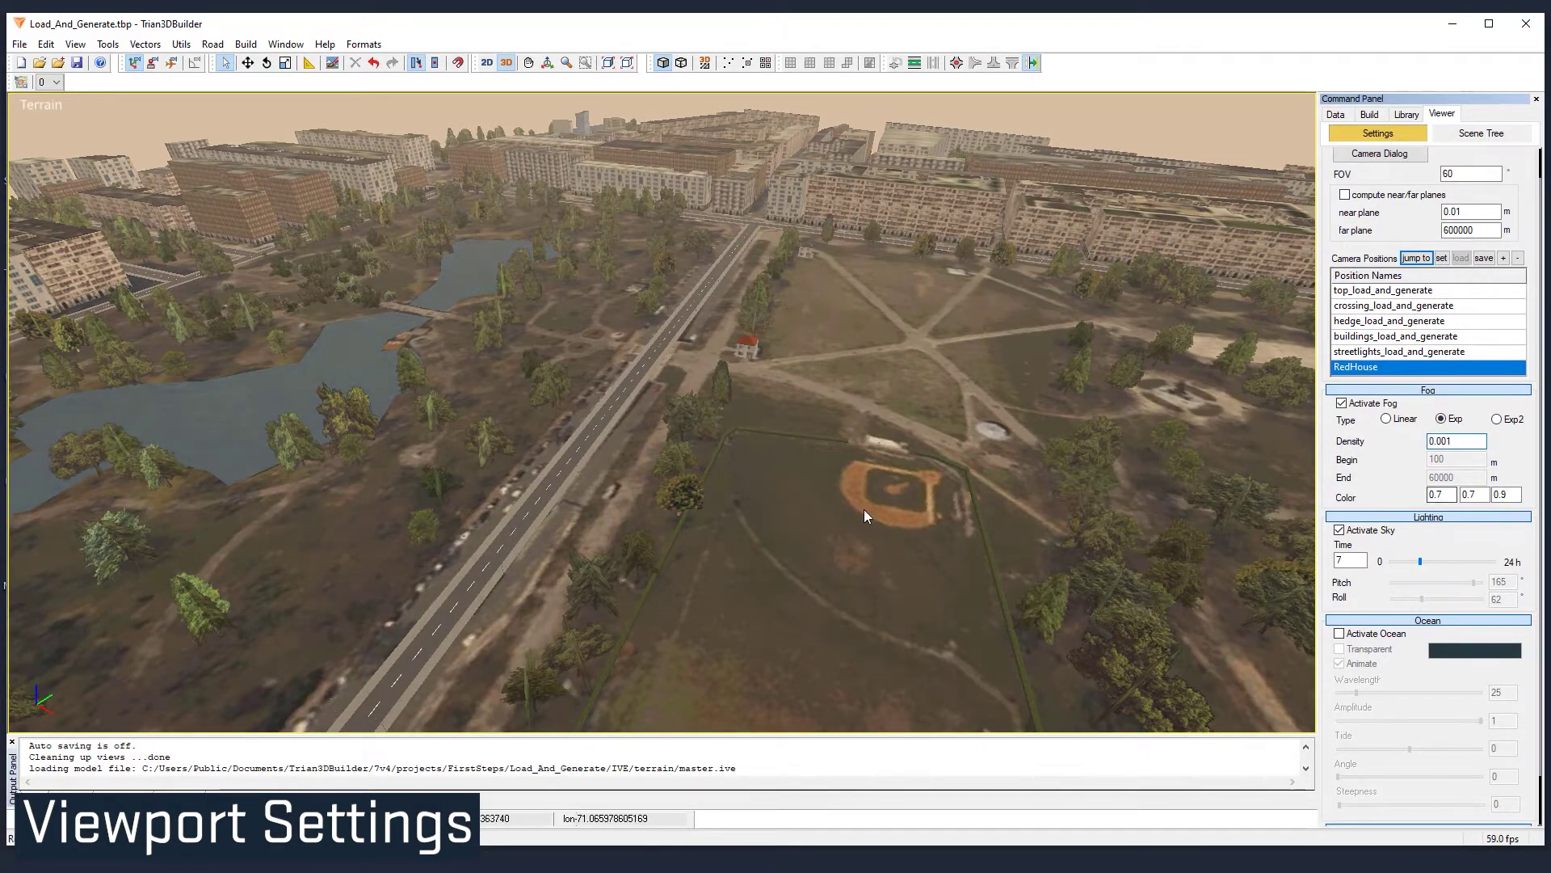
left_click(845, 503)
scroll(840, 499, "up", 2)
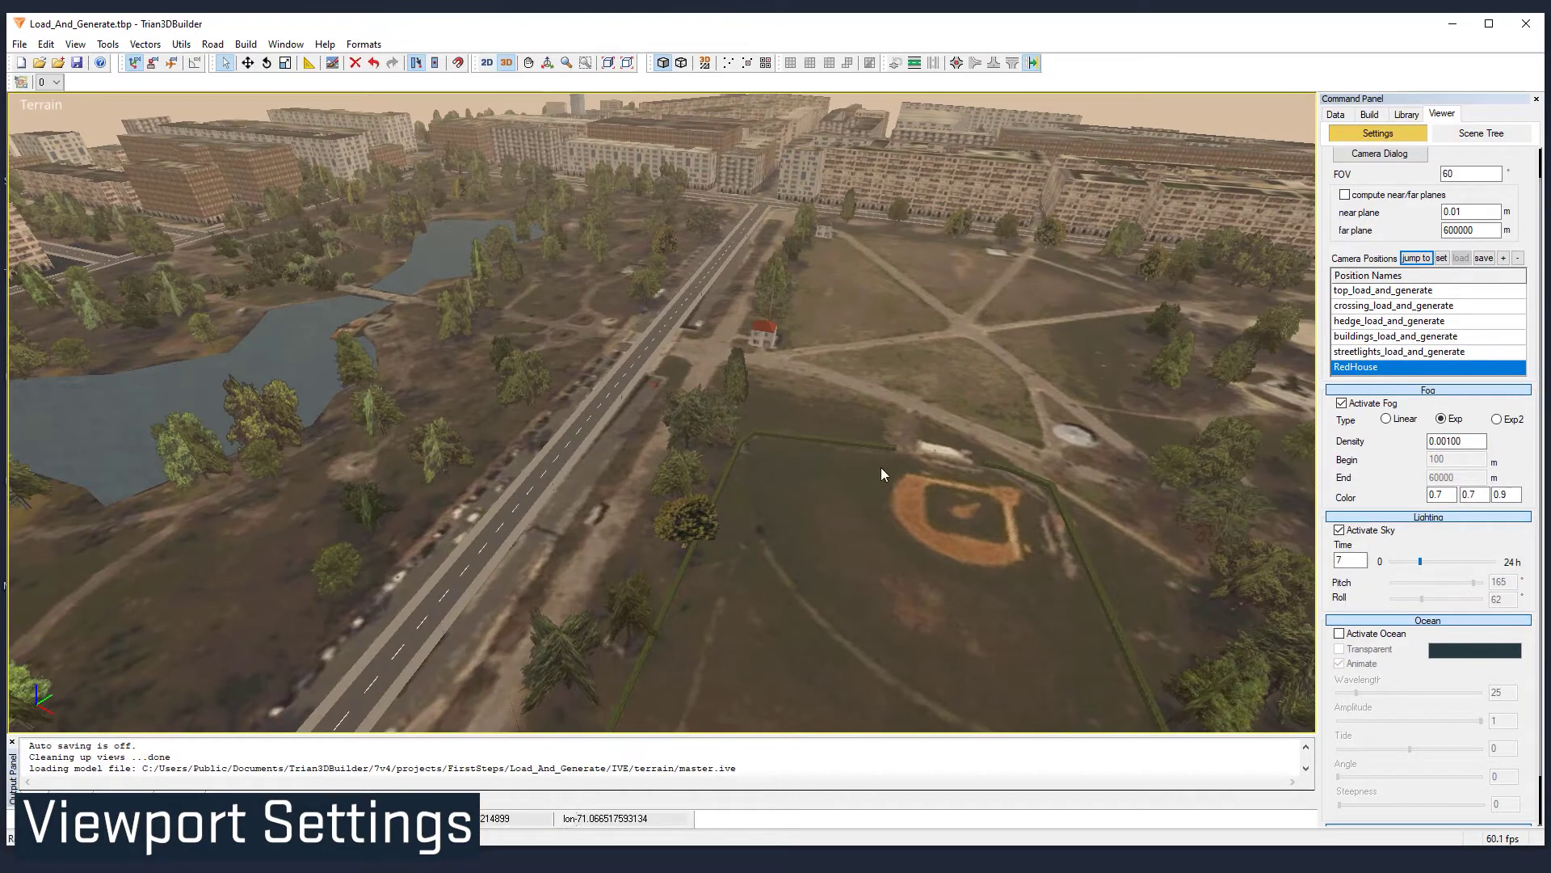
Step: Change the sky lighting's time of day to 15.94
scroll(881, 469, "down", 2)
middle_click_drag(881, 501, 969, 458)
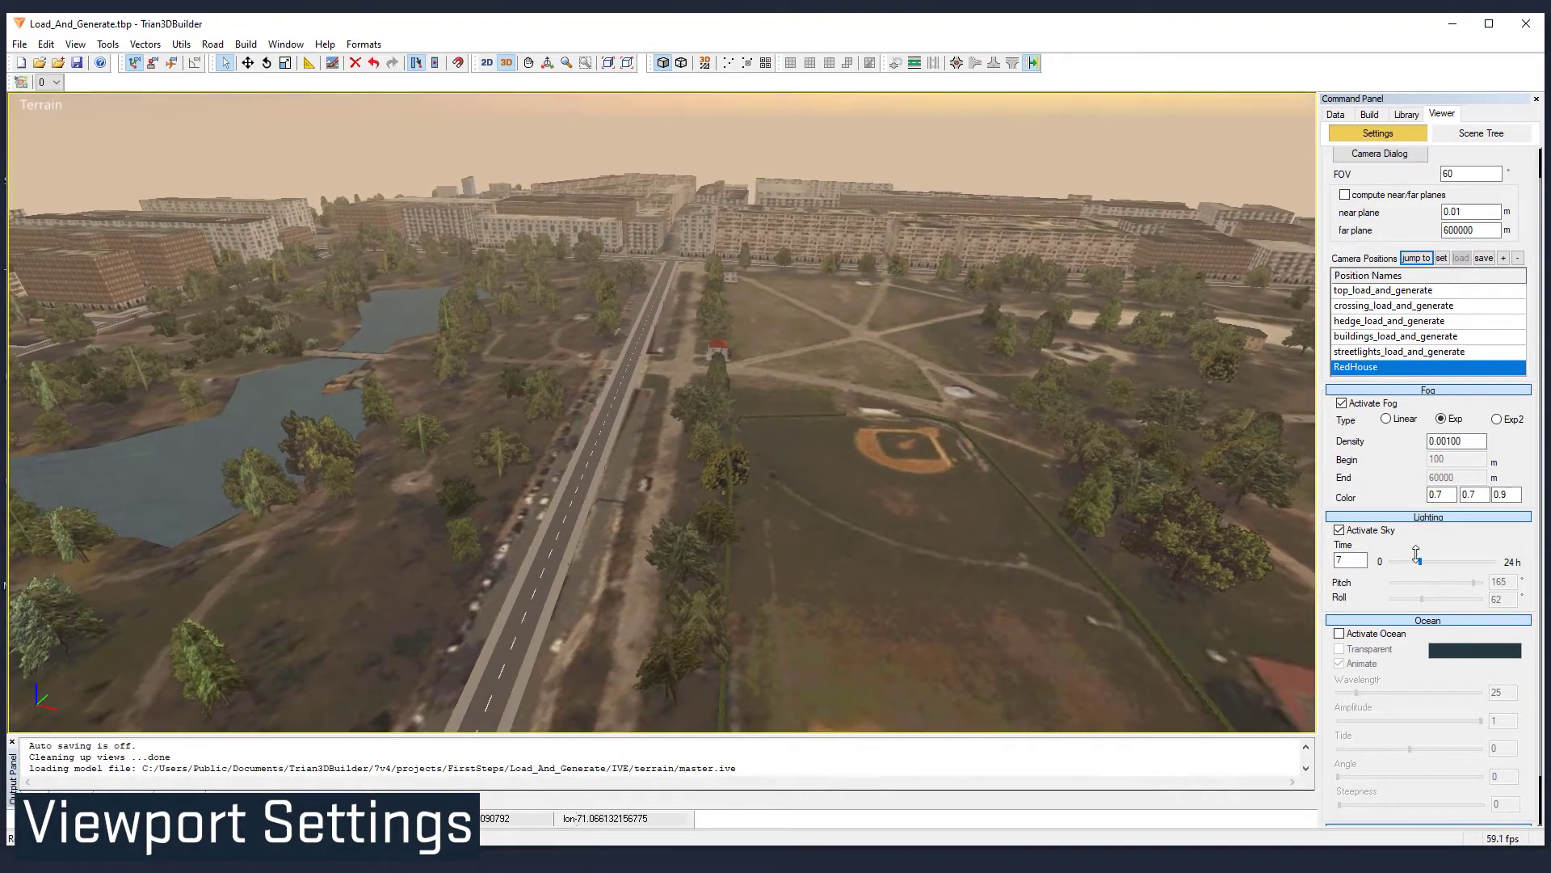
left_click_drag(1420, 561, 1459, 569)
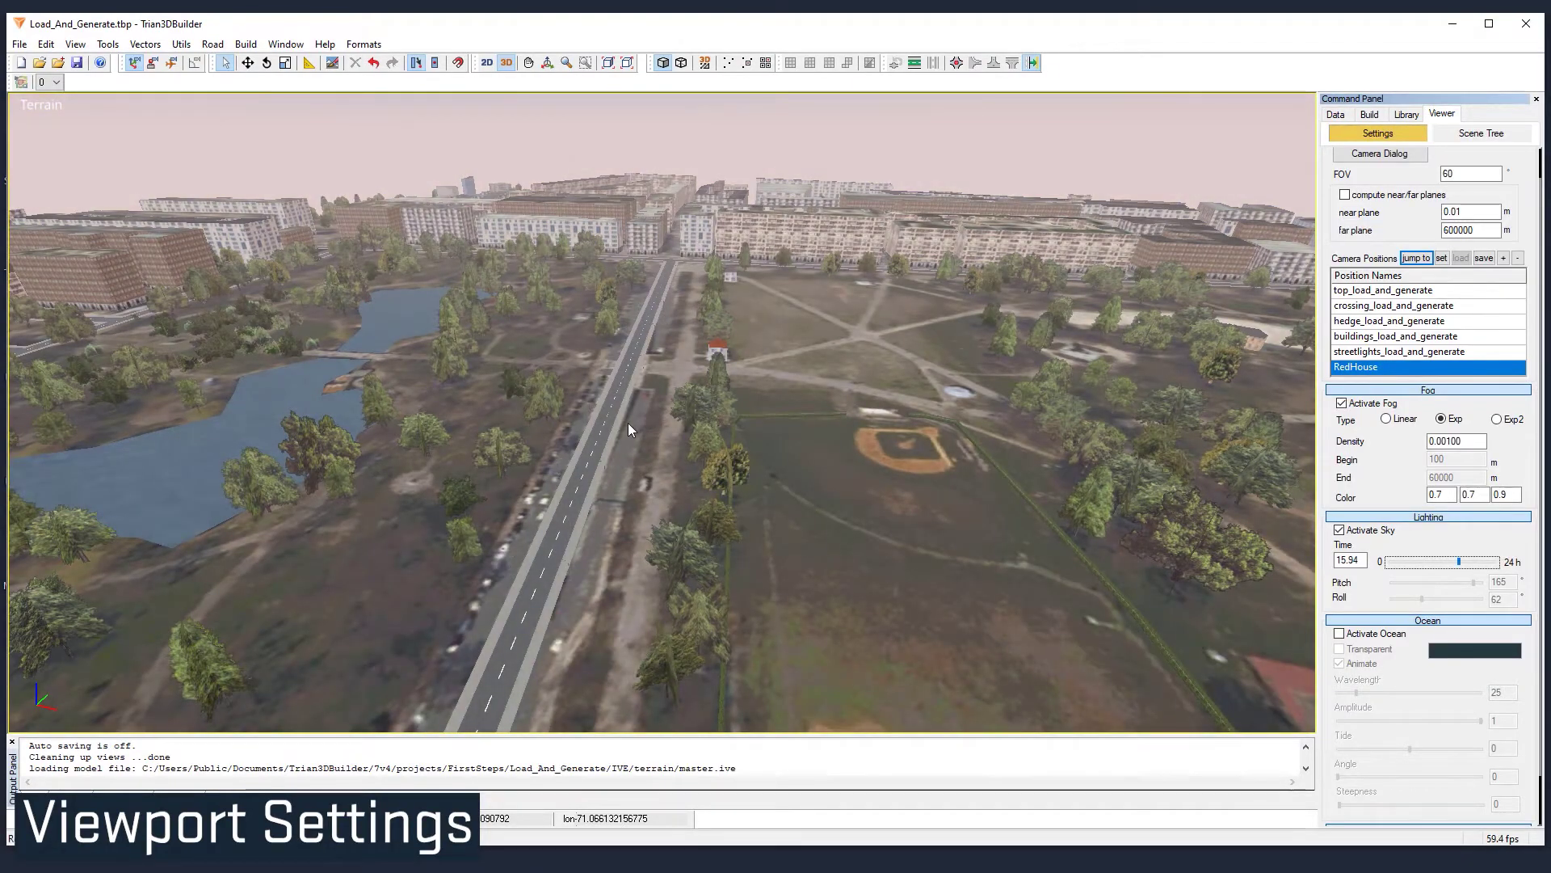
Step: View the road and park with the Trackball Camera and switch to the terrain navigation camera
scroll(651, 406, "up", 4)
middle_click_drag(719, 361, 738, 409)
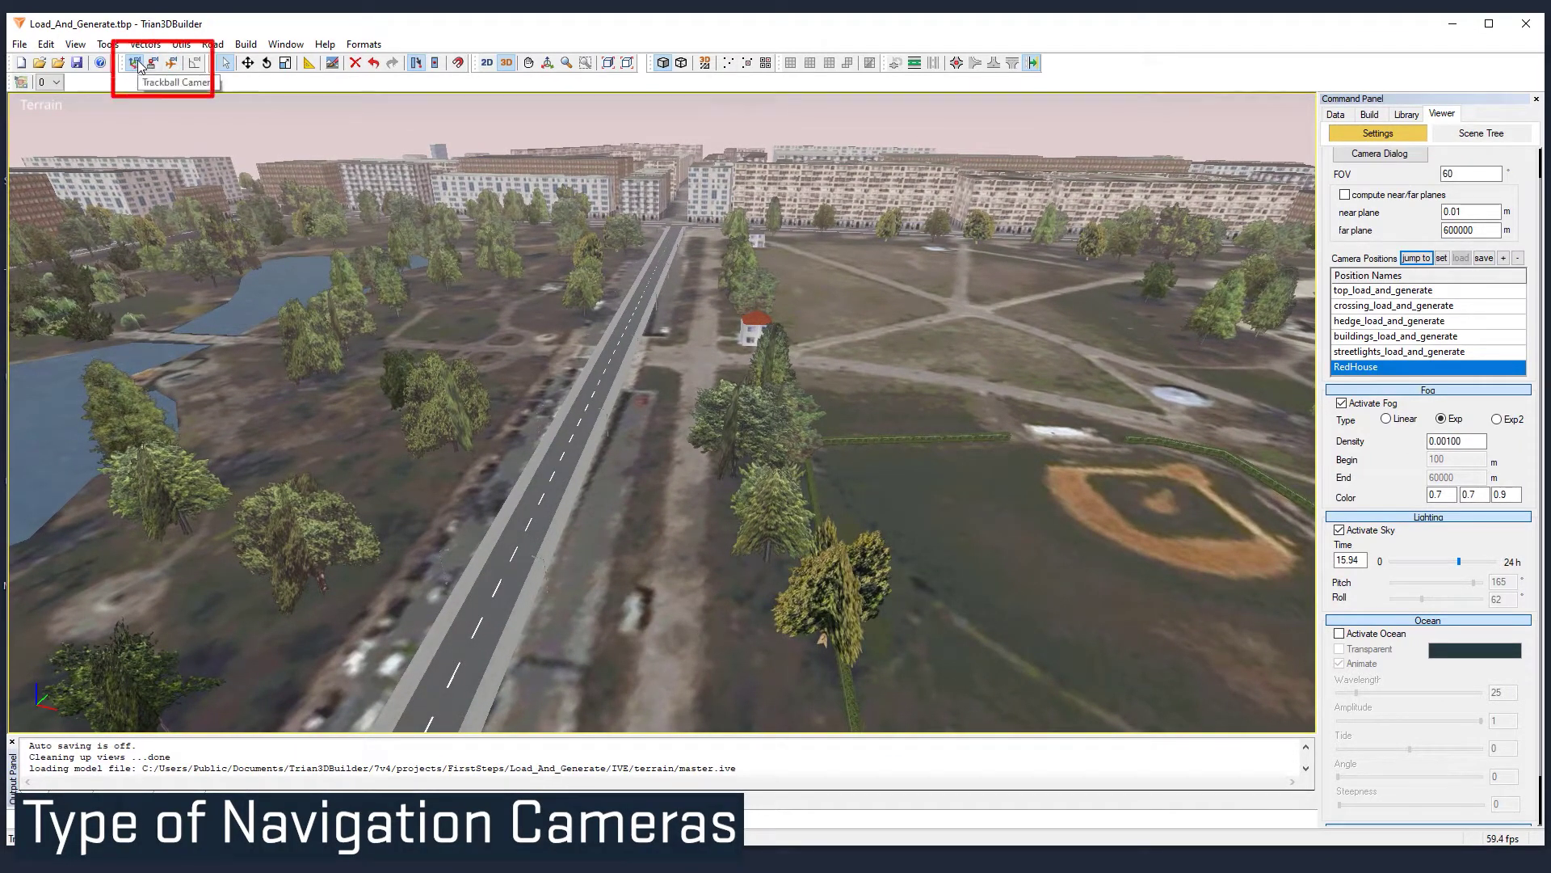
middle_click_drag(517, 360, 682, 391)
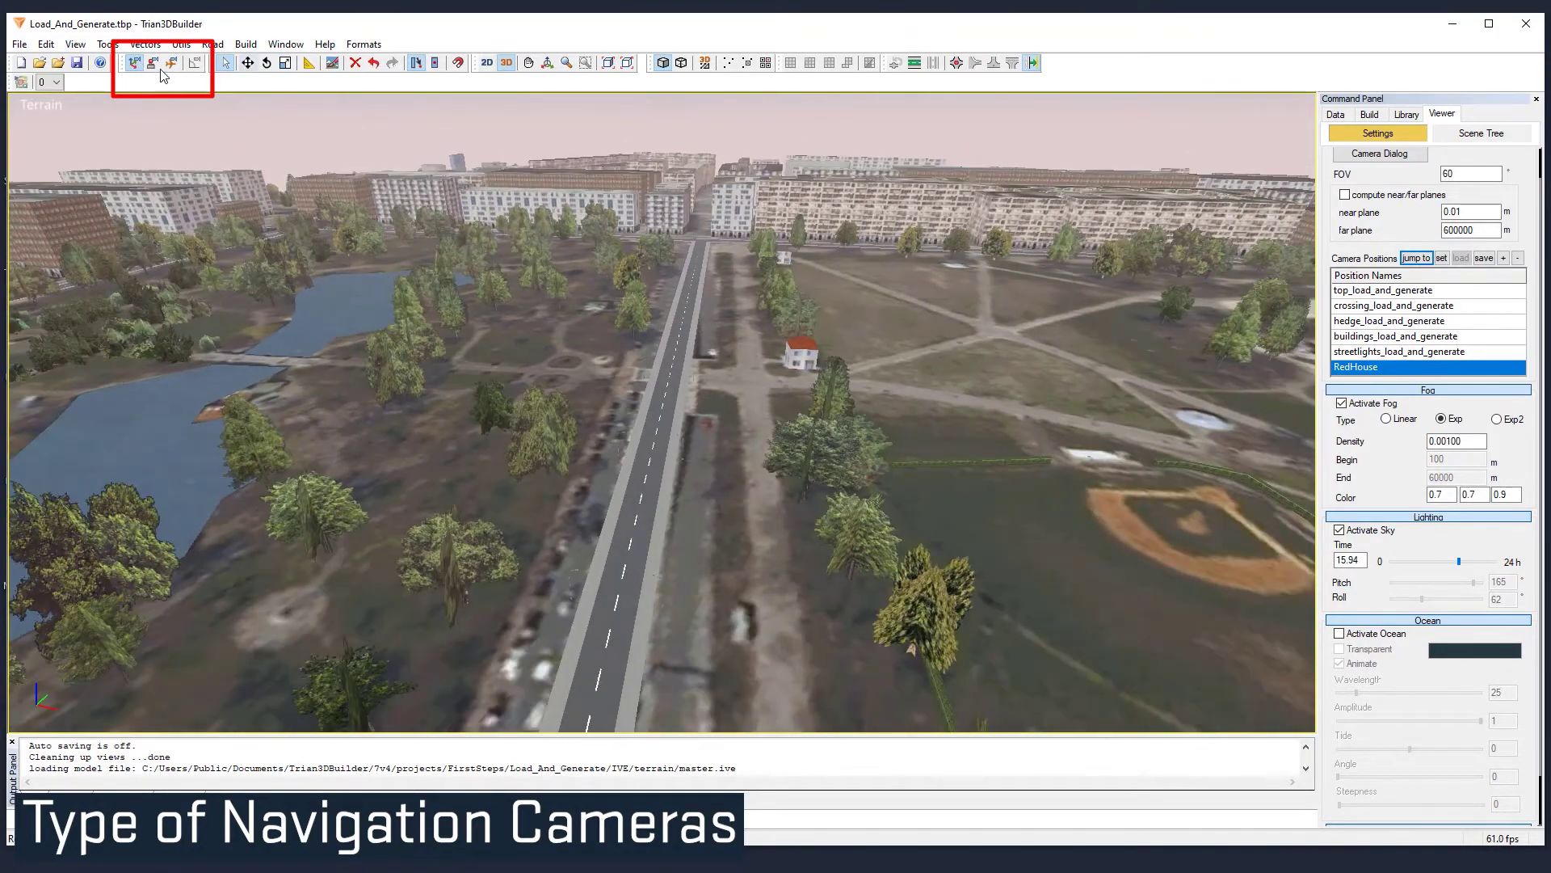
left_click(153, 63)
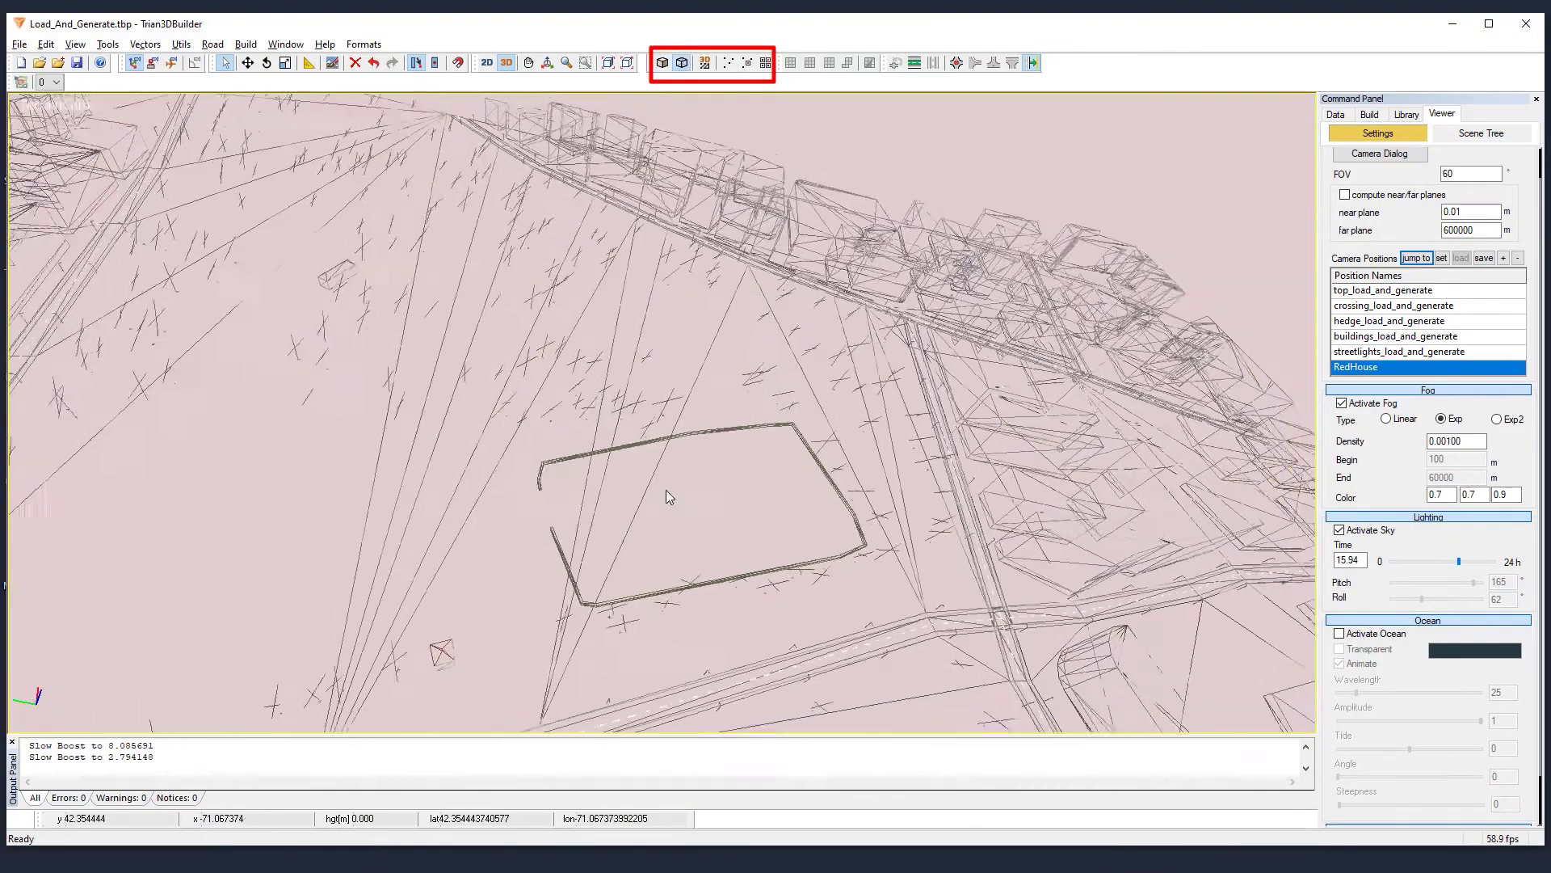
Step: Turn on 3D Selection Mode with the elevation map data settings open, and switch the terrain from wireframe back to solid display
middle_click_drag(665, 490, 972, 390)
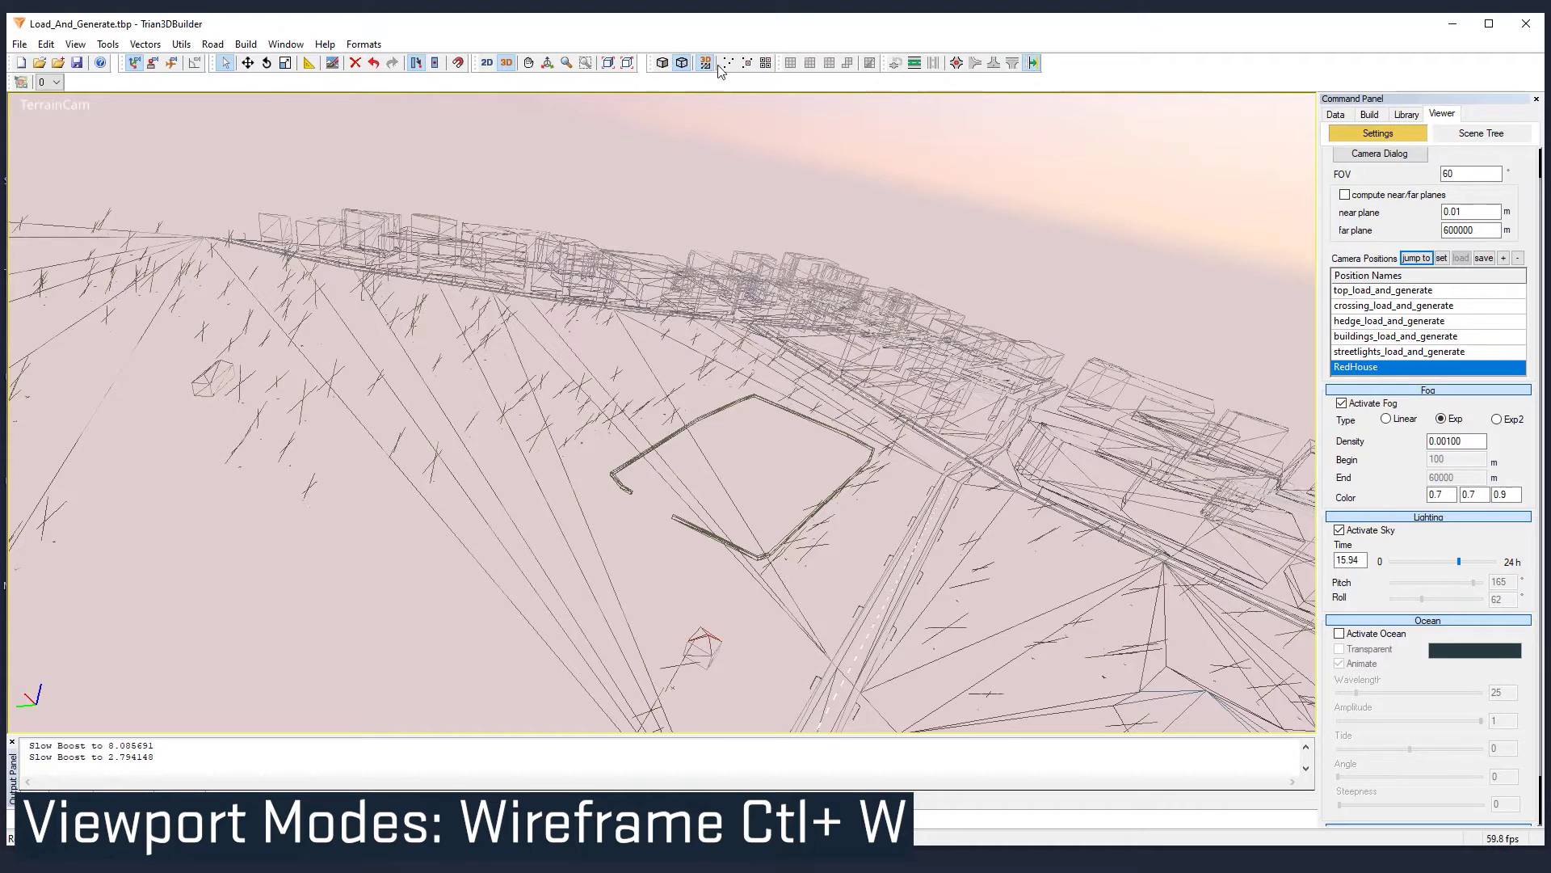
left_click(1336, 116)
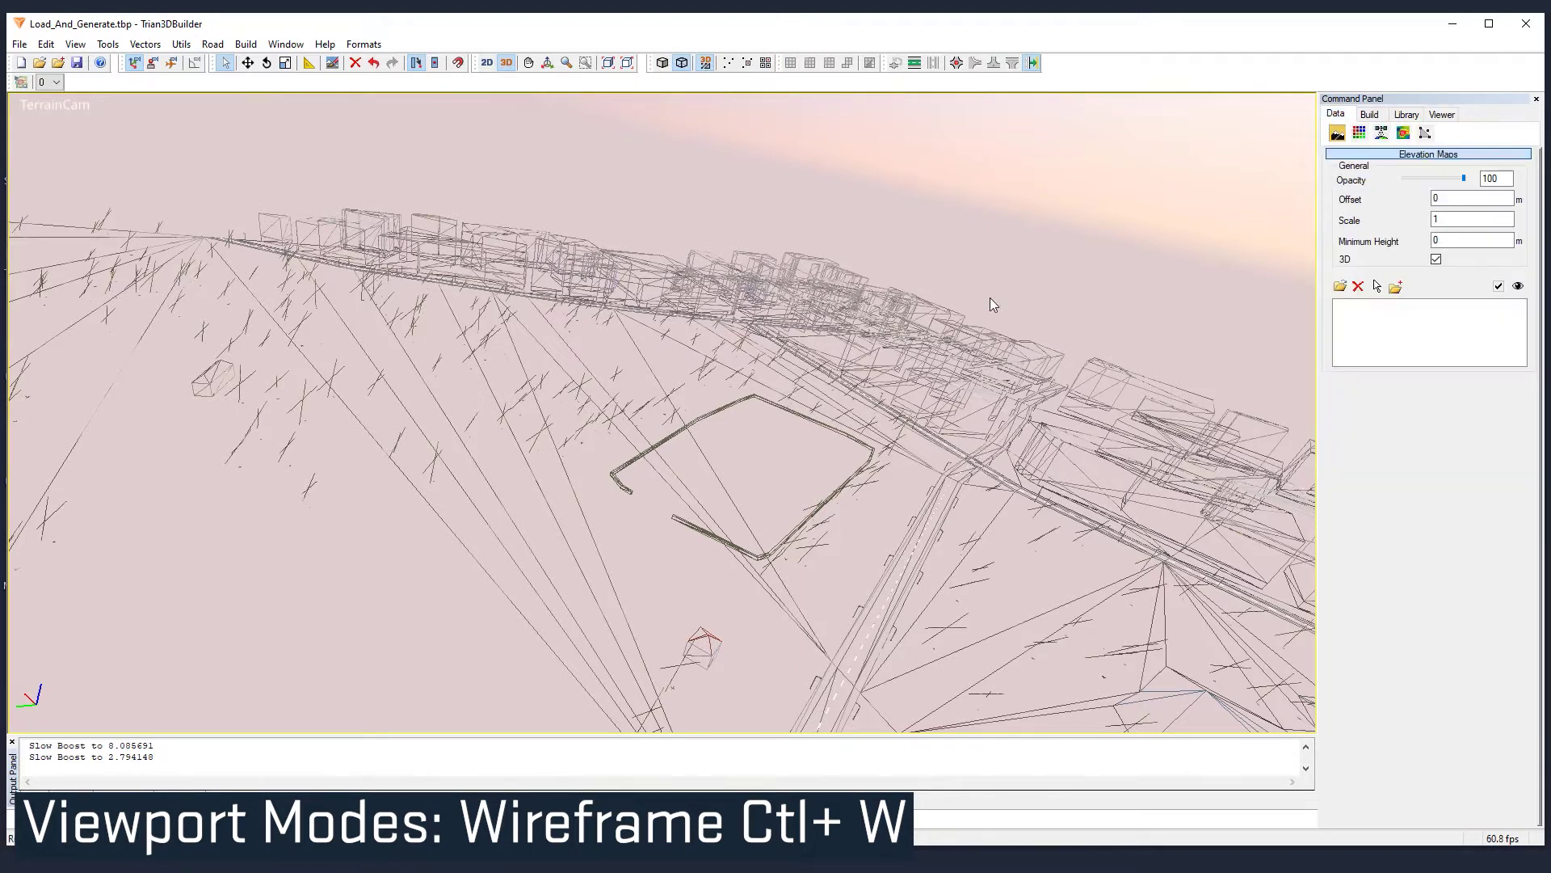
key("ctrl+w")
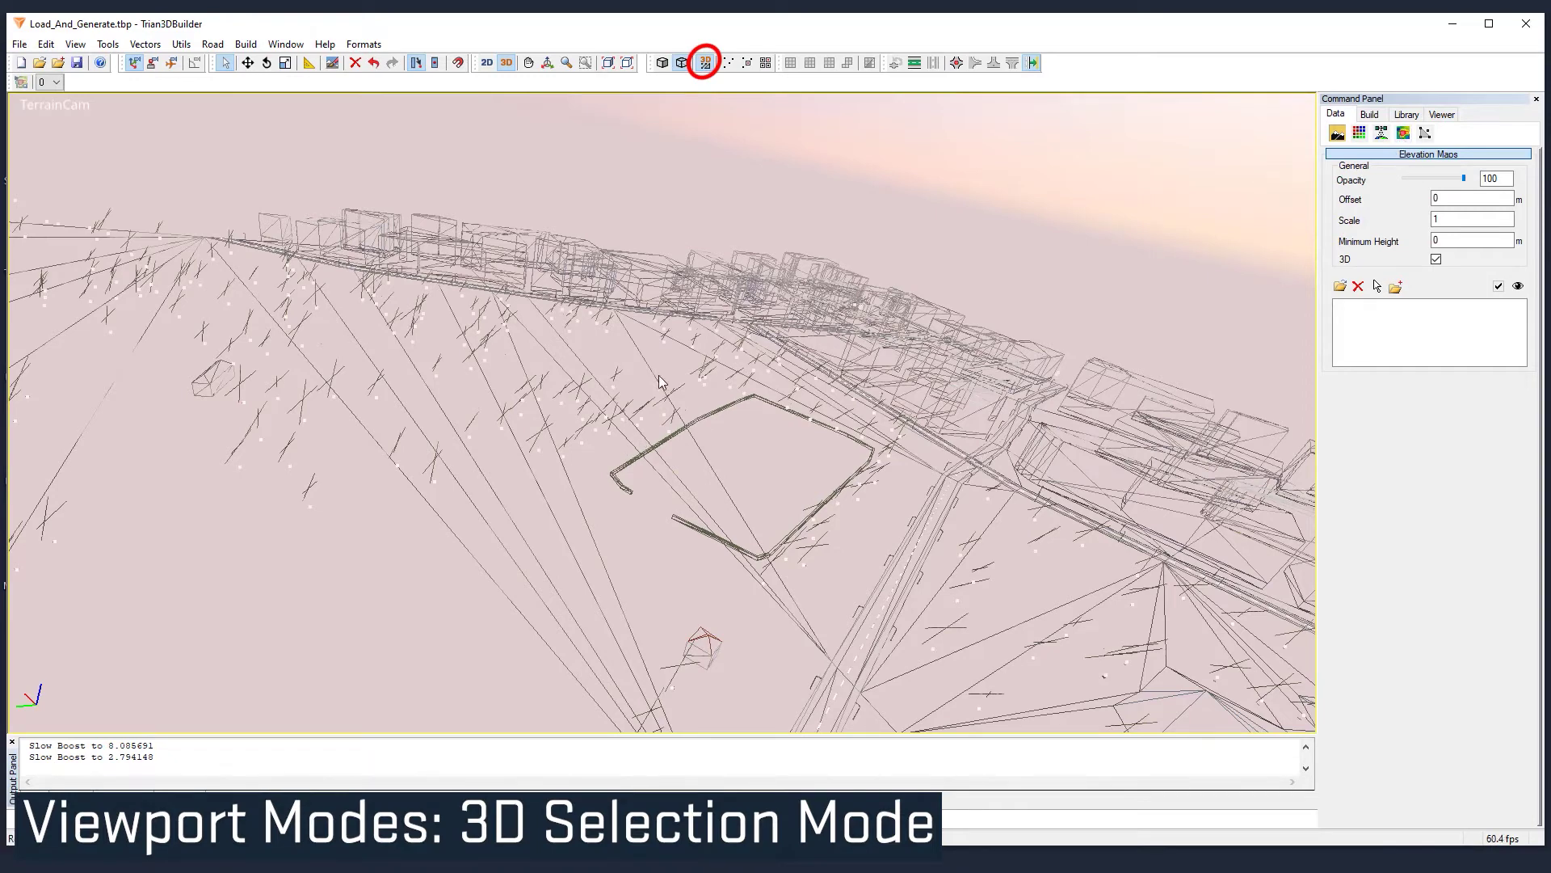
scroll(671, 396, "up", 3)
scroll(686, 425, "down", 2)
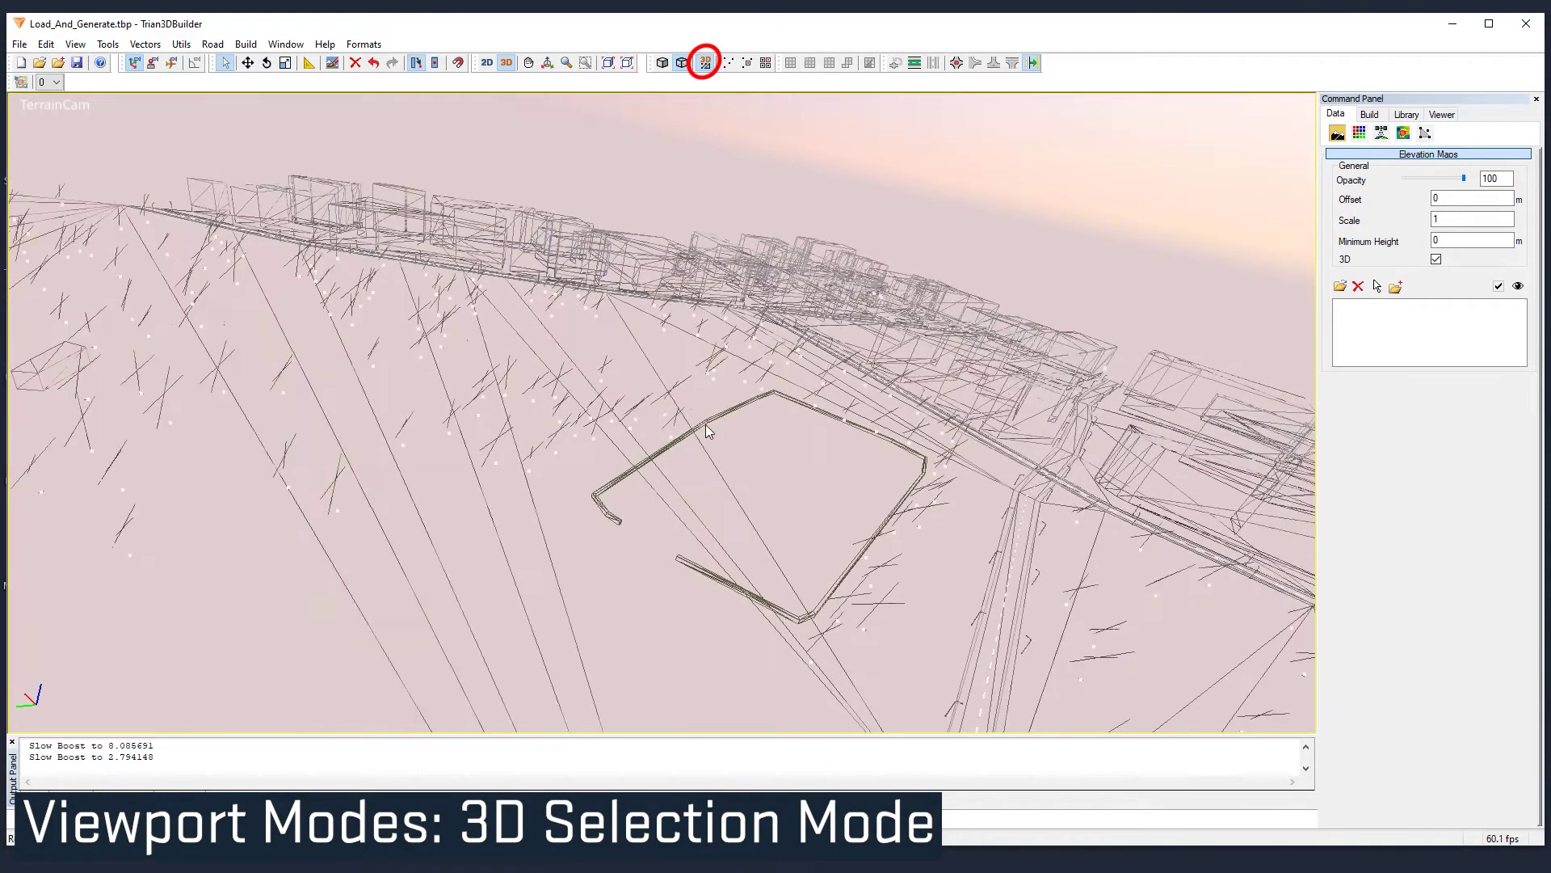
left_click(662, 65)
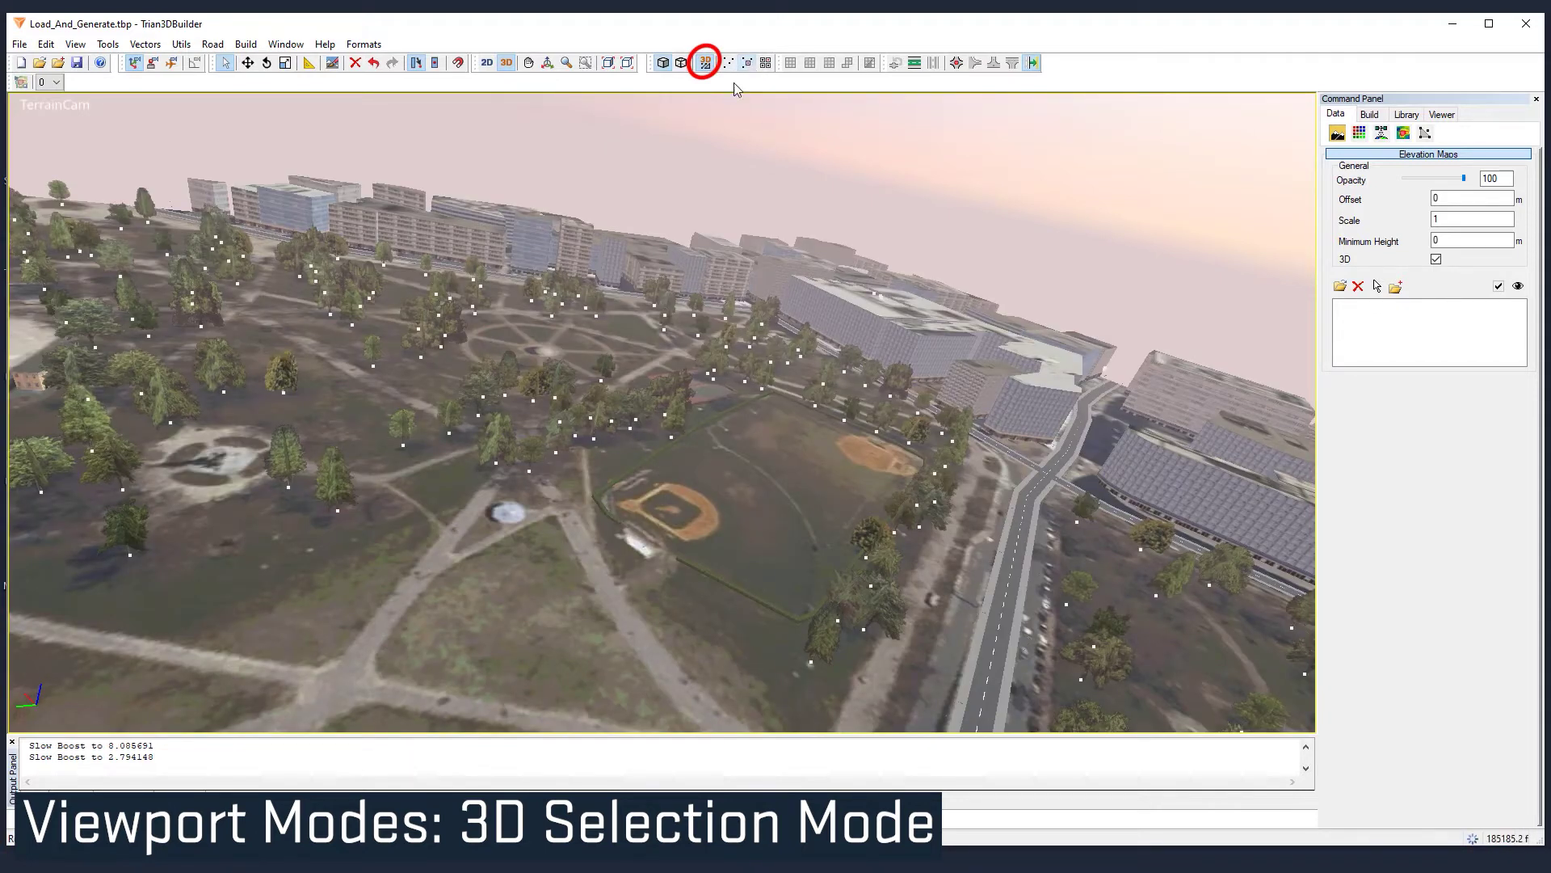
Step: Select a single tree and several groups of trees around the baseball field, showing their selected vector geometries and bounding boxes
right_click(746, 343)
left_click(778, 376)
left_click(670, 442)
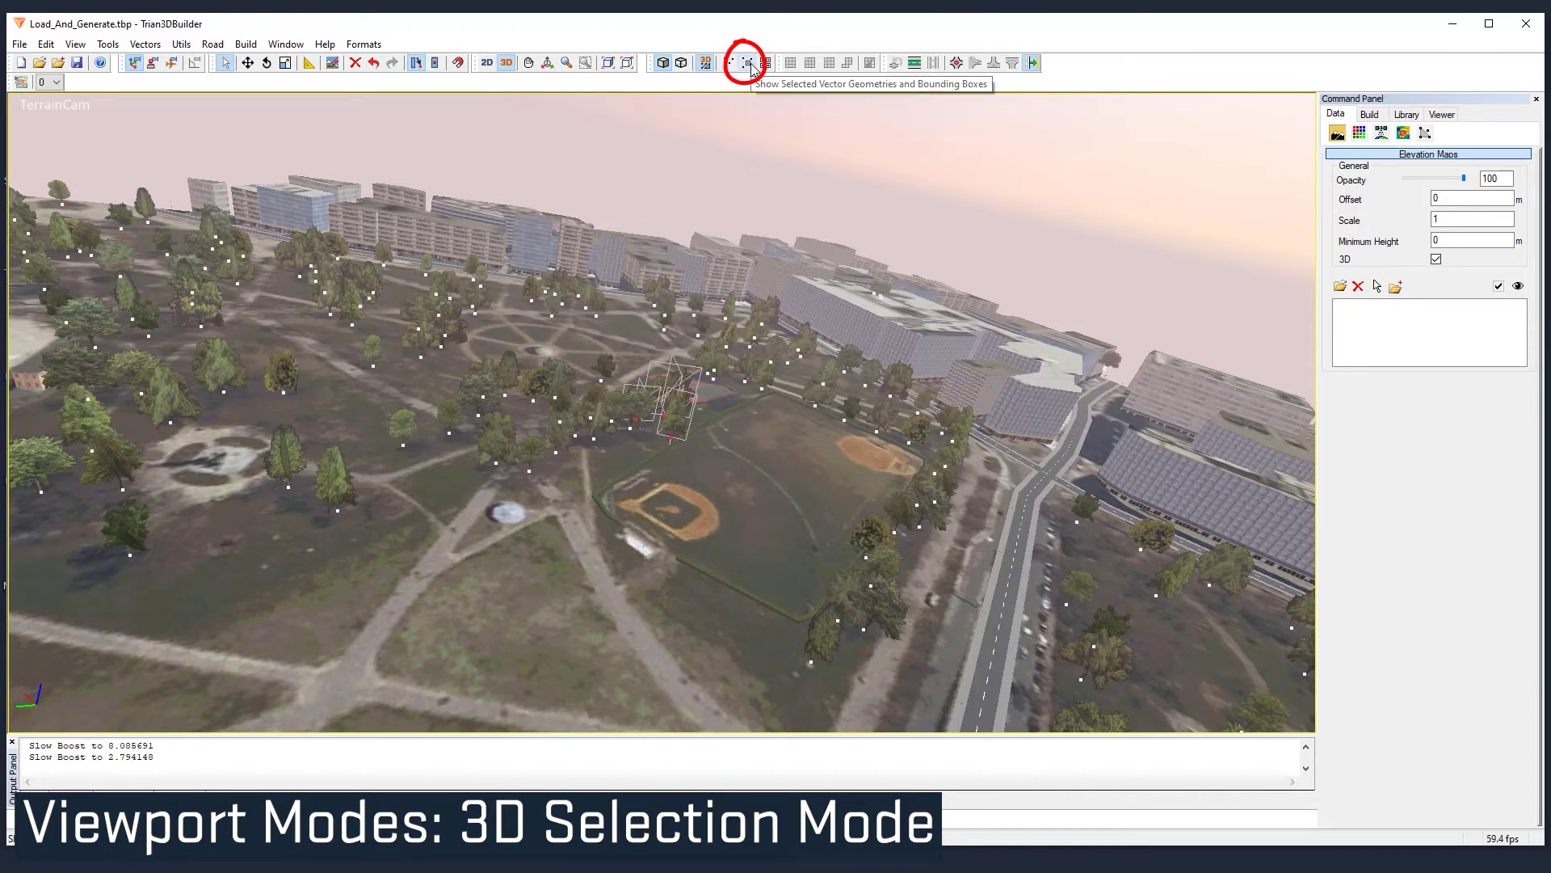
left_click_drag(473, 380, 307, 525)
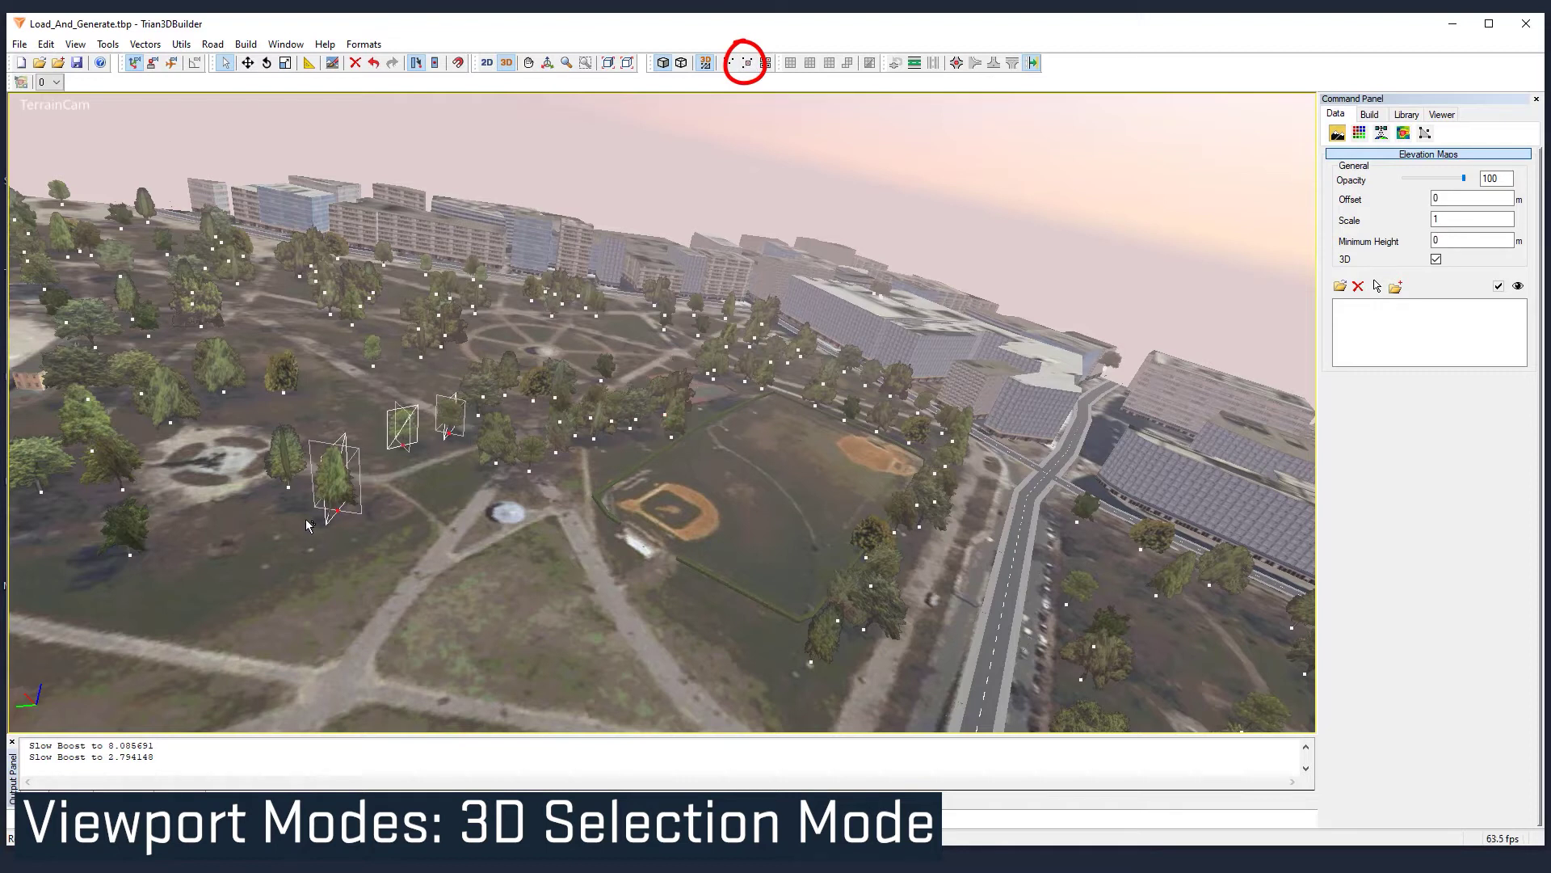
left_click_drag(976, 410, 860, 493)
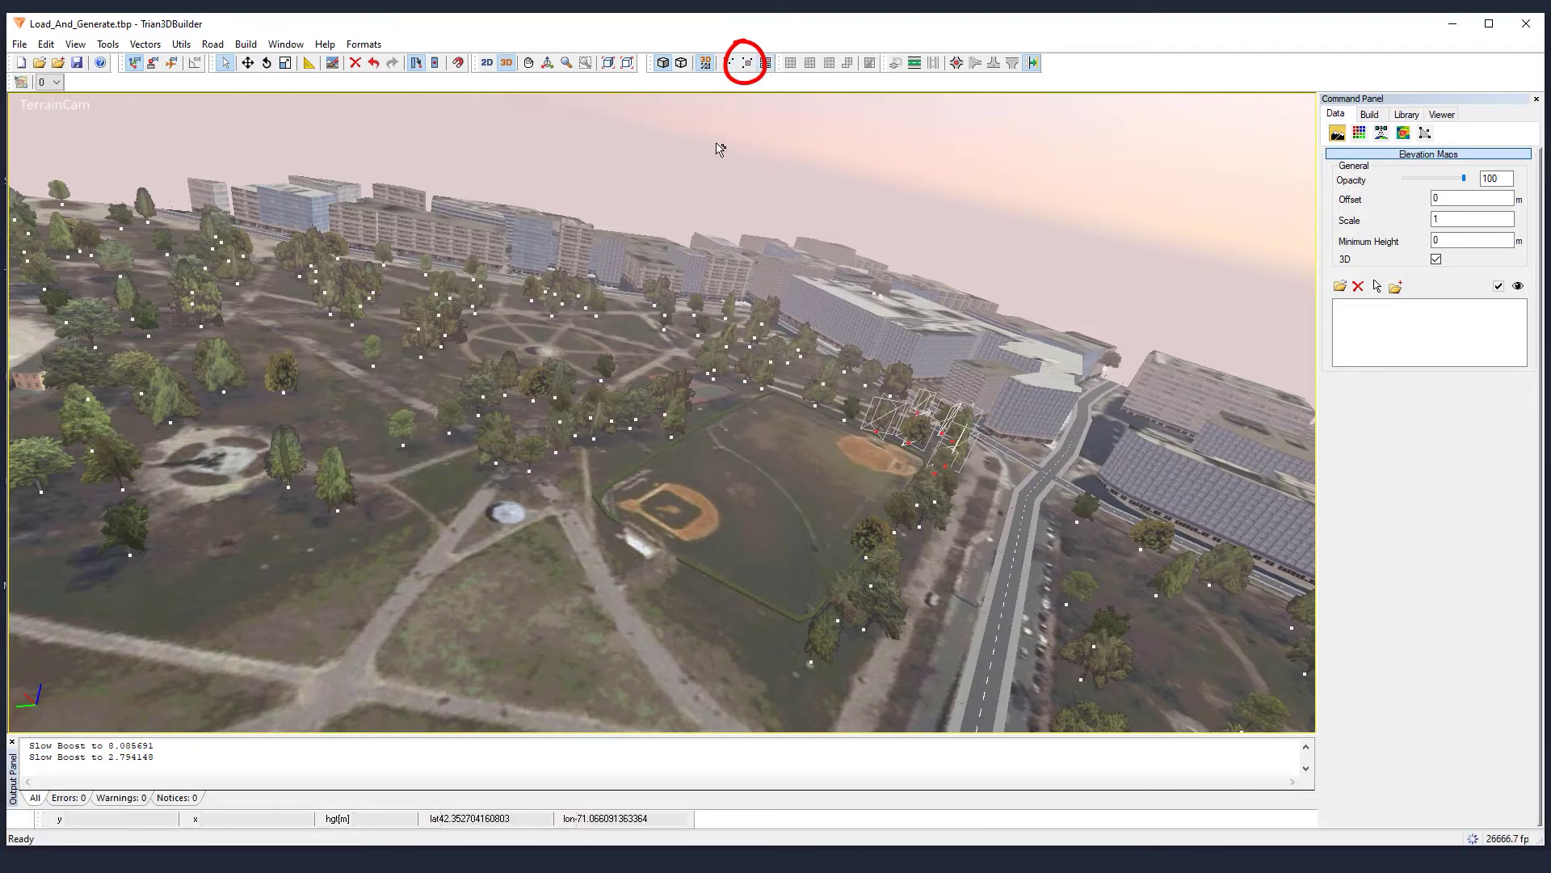
left_click_drag(659, 331, 457, 507)
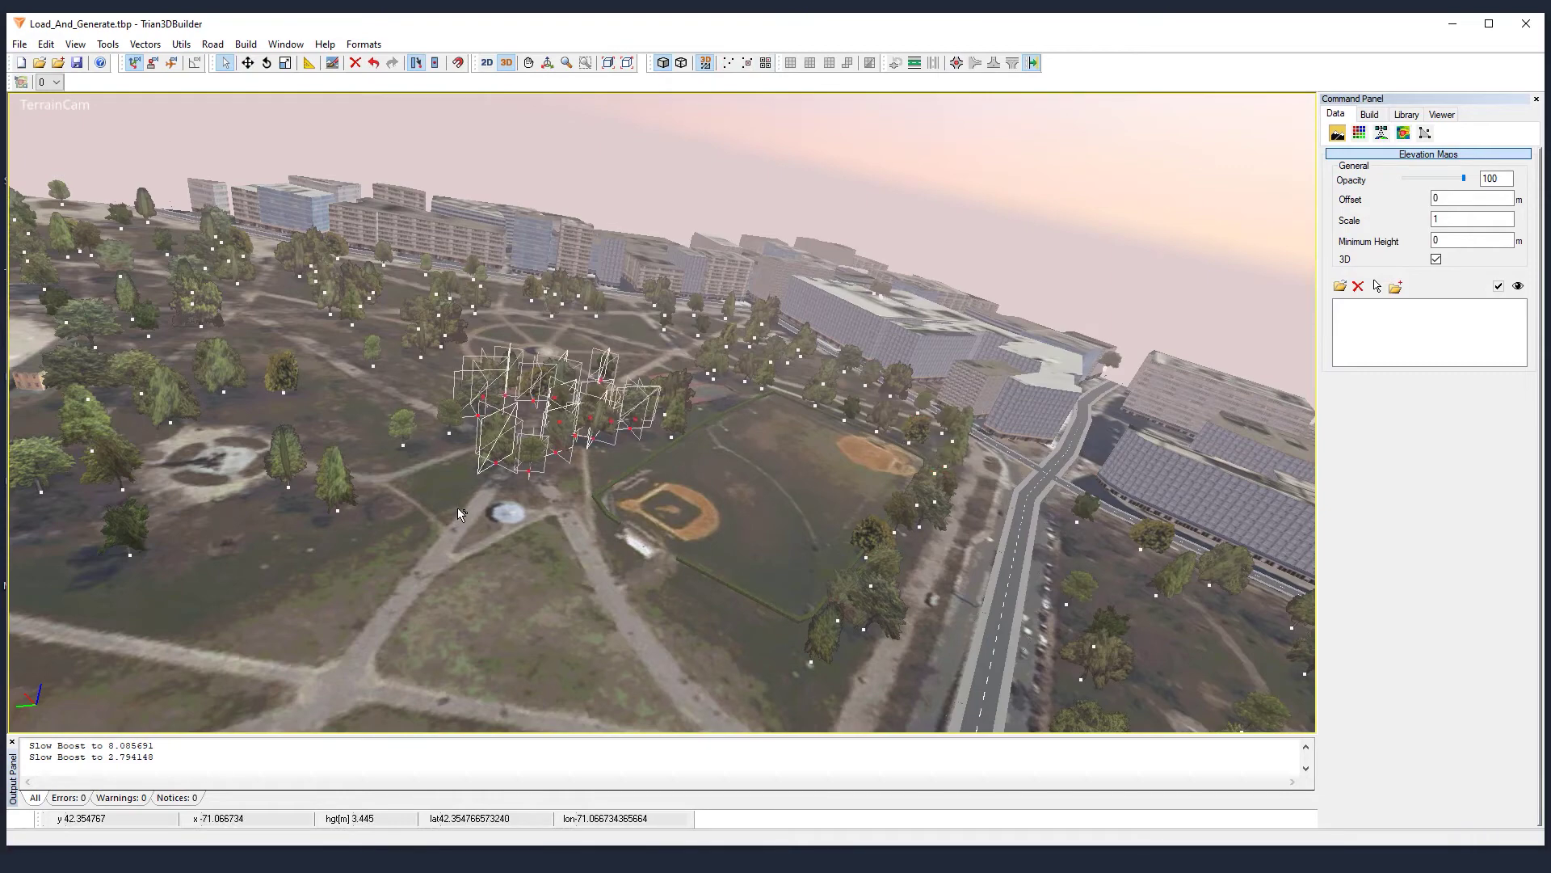
left_click(749, 65)
key("Up")
key("Left")
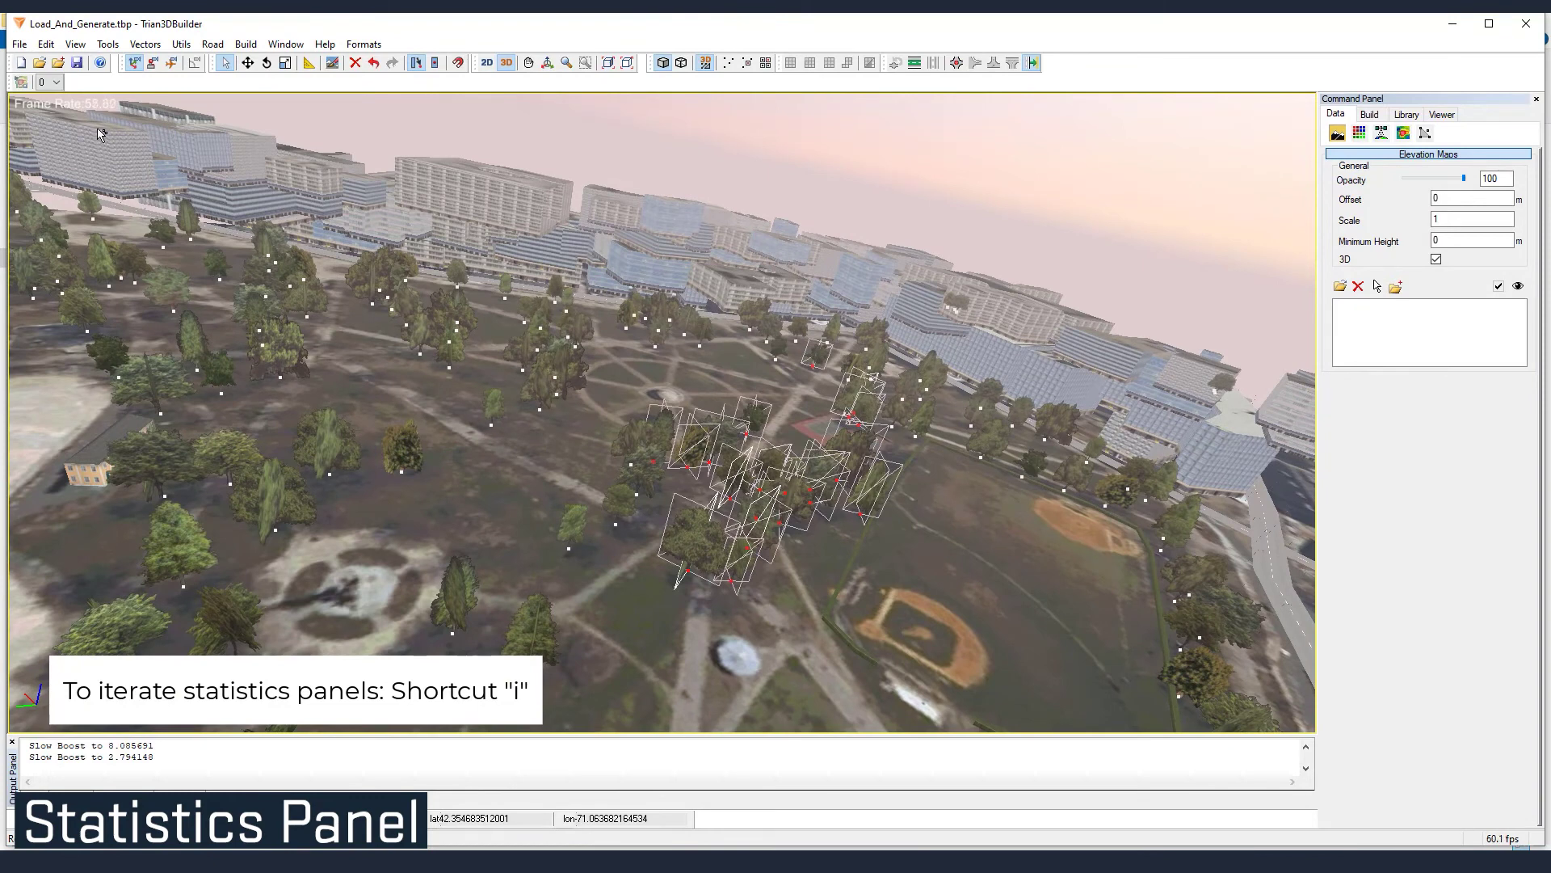
Step: Cycle the viewport statistics from the frame rate through the timing graph, camera statistics and scene view statistics
key("i")
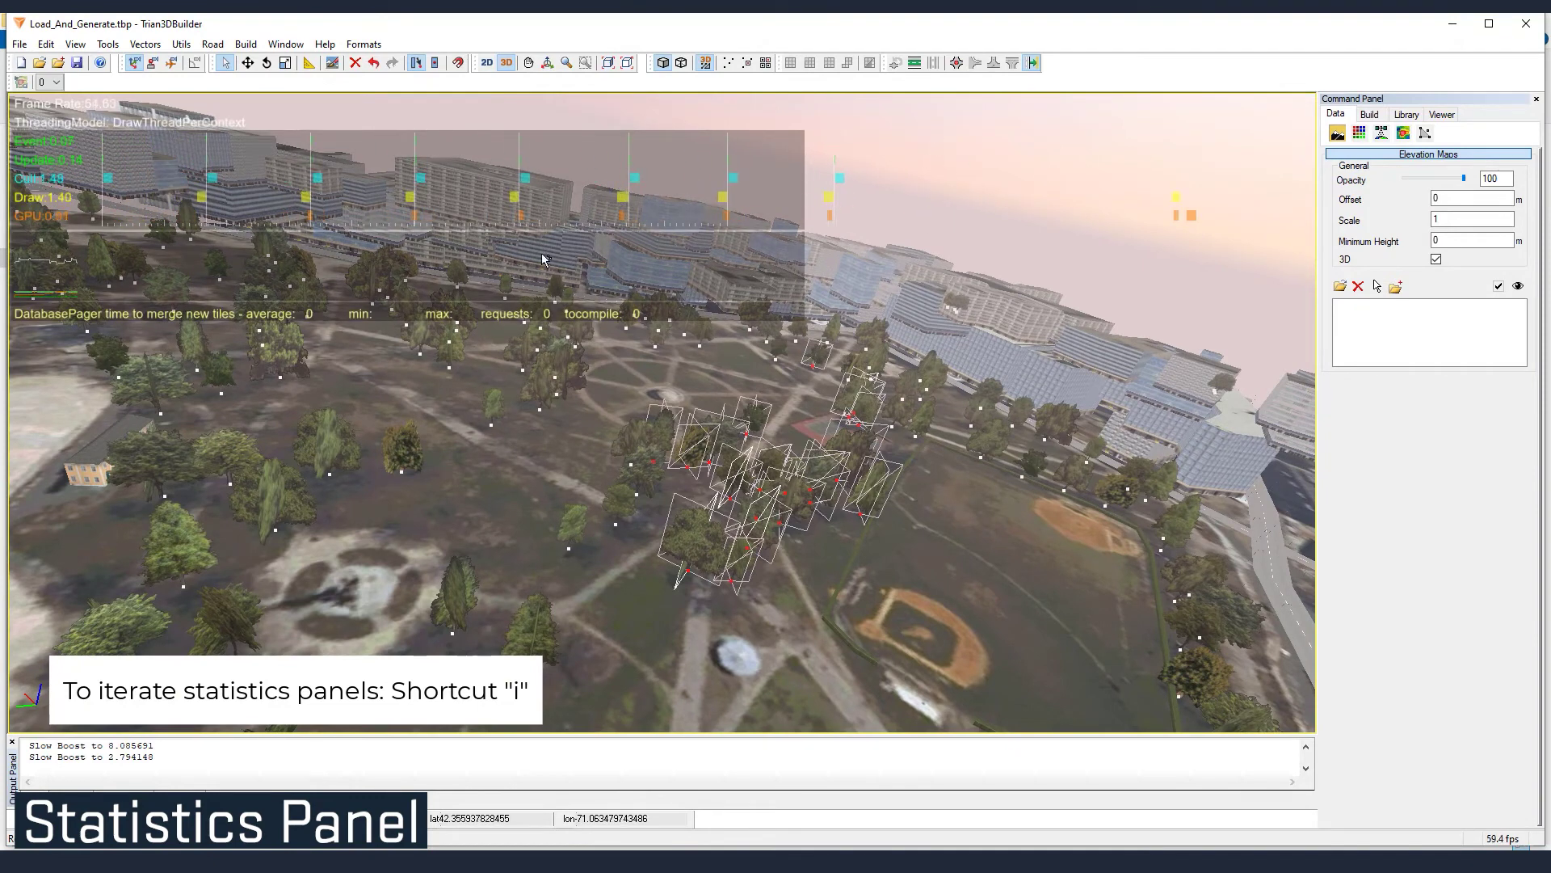
key("i")
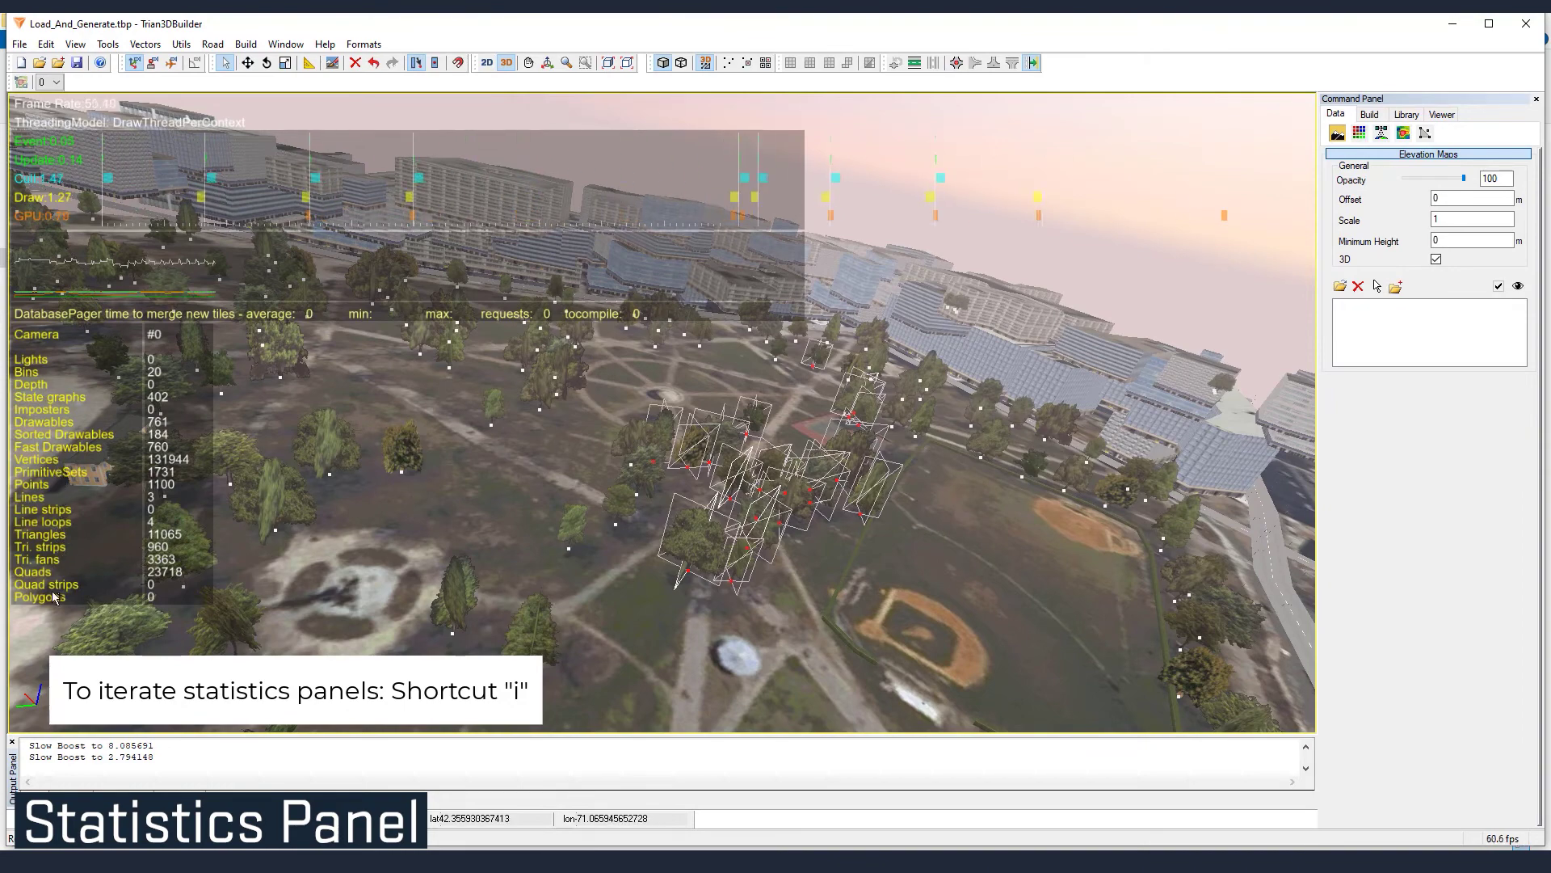
key("i")
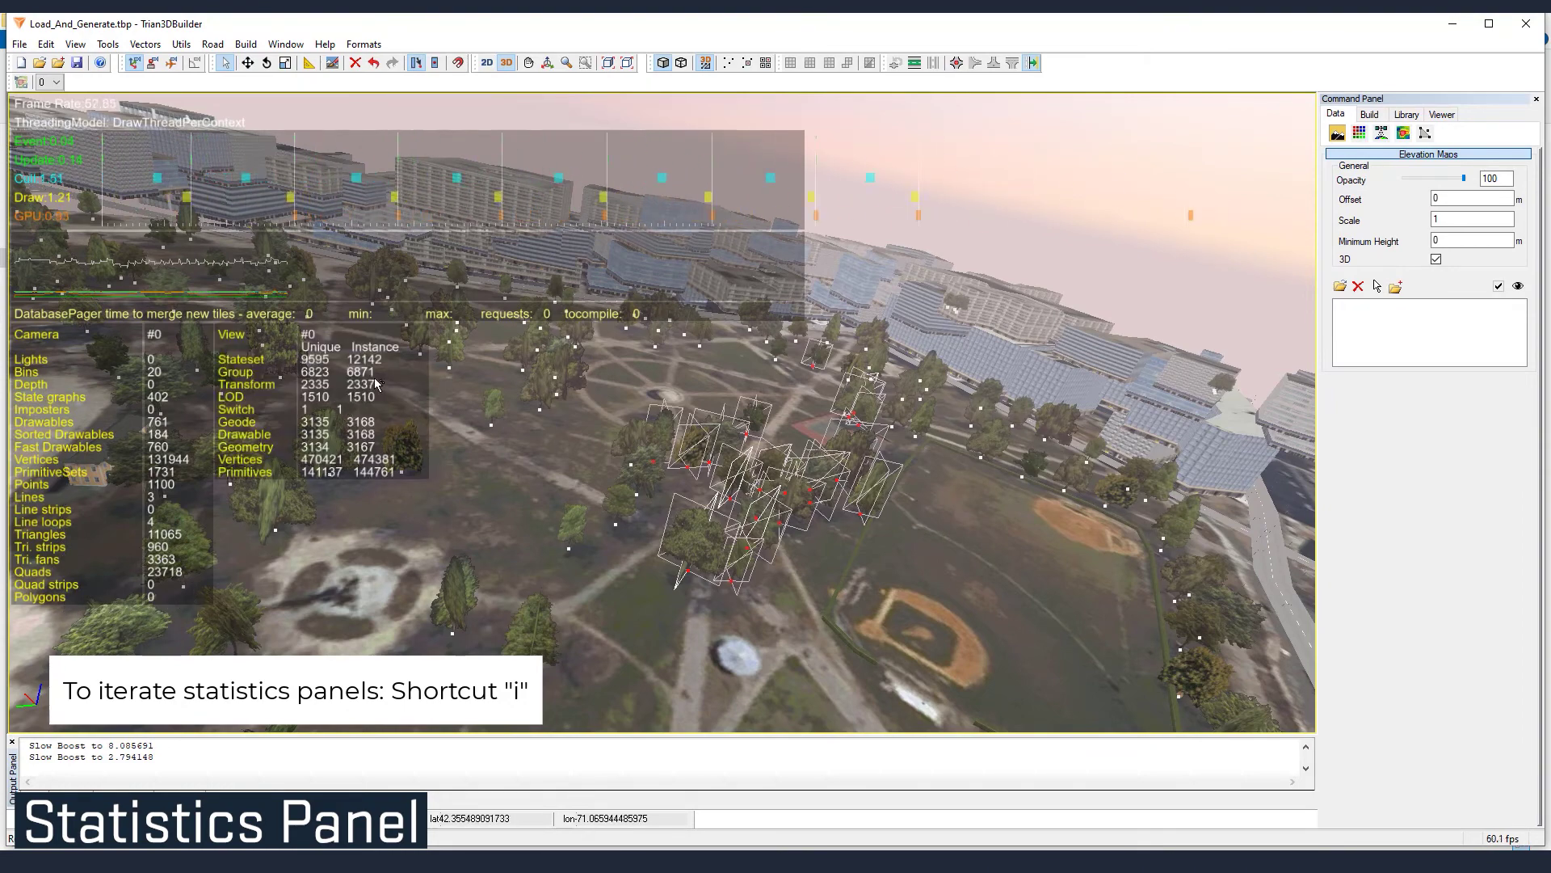